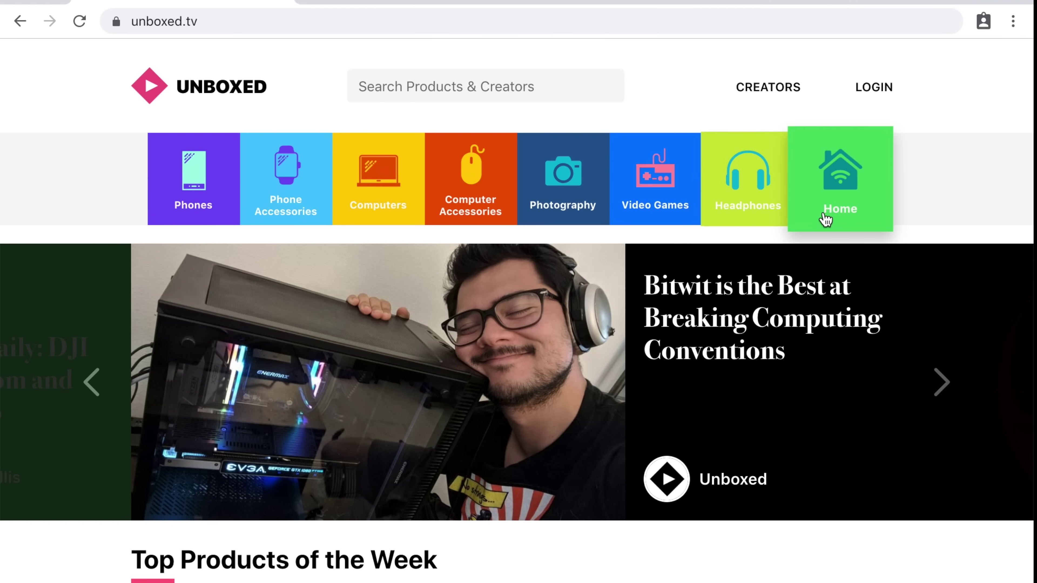
Scroll the unboxed.tv home page past Top Products of the Week to Unboxed Spotlight and New Releases.
scroll(939, 221, down, 2)
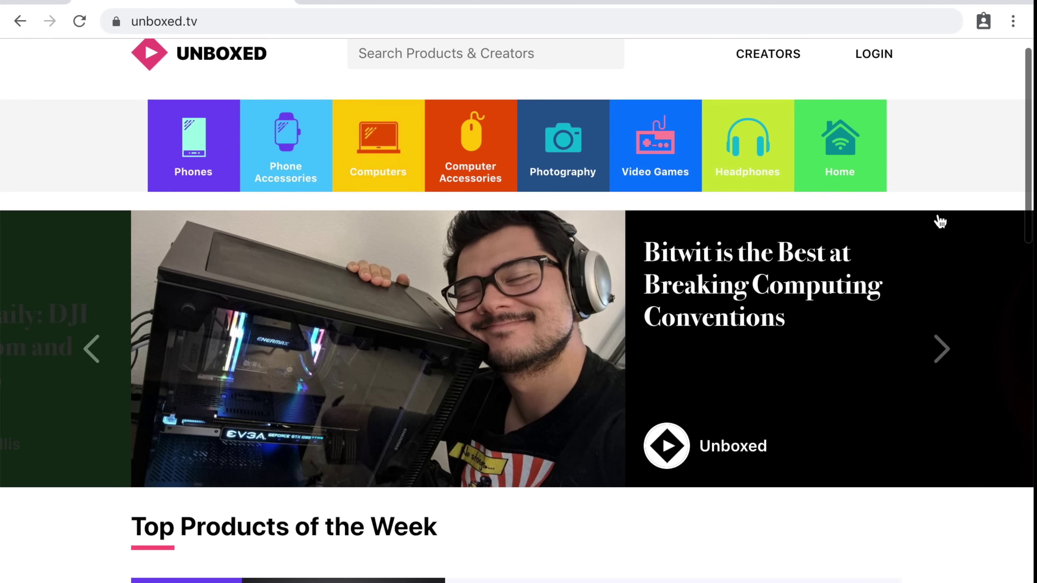
scroll(936, 221, down, 5)
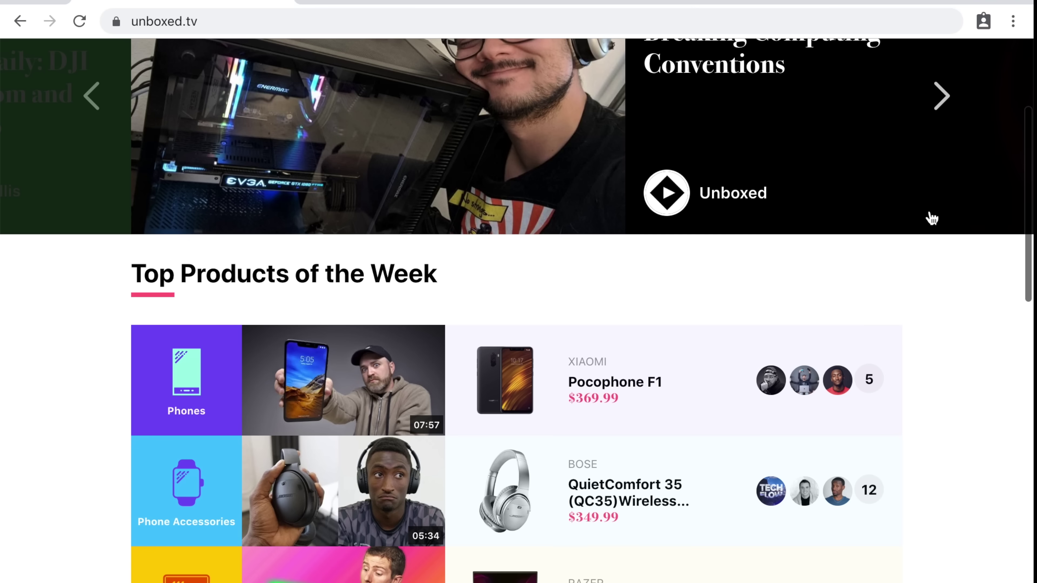
scroll(927, 217, down, 6)
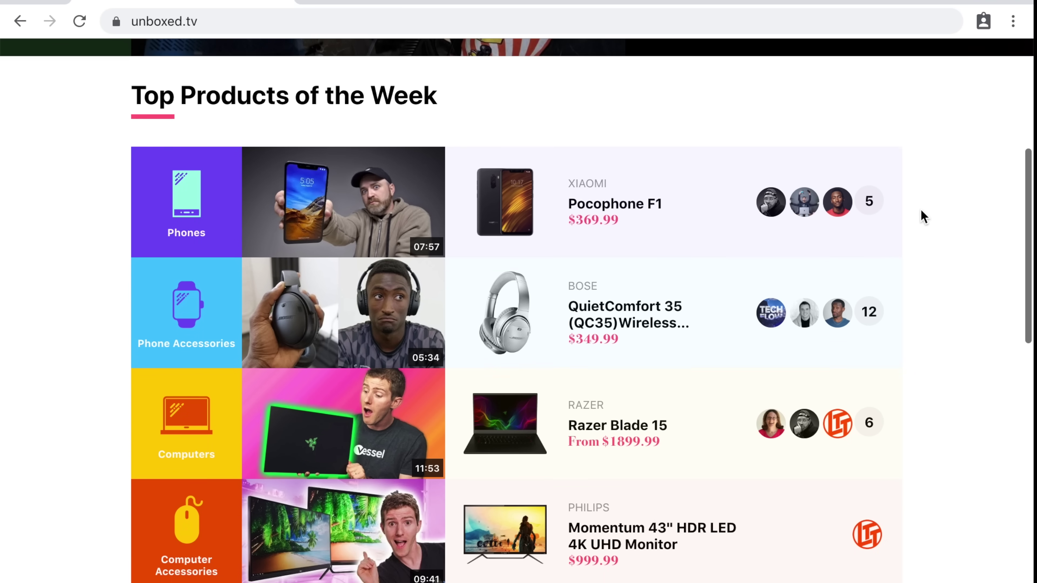
scroll(921, 216, down, 4)
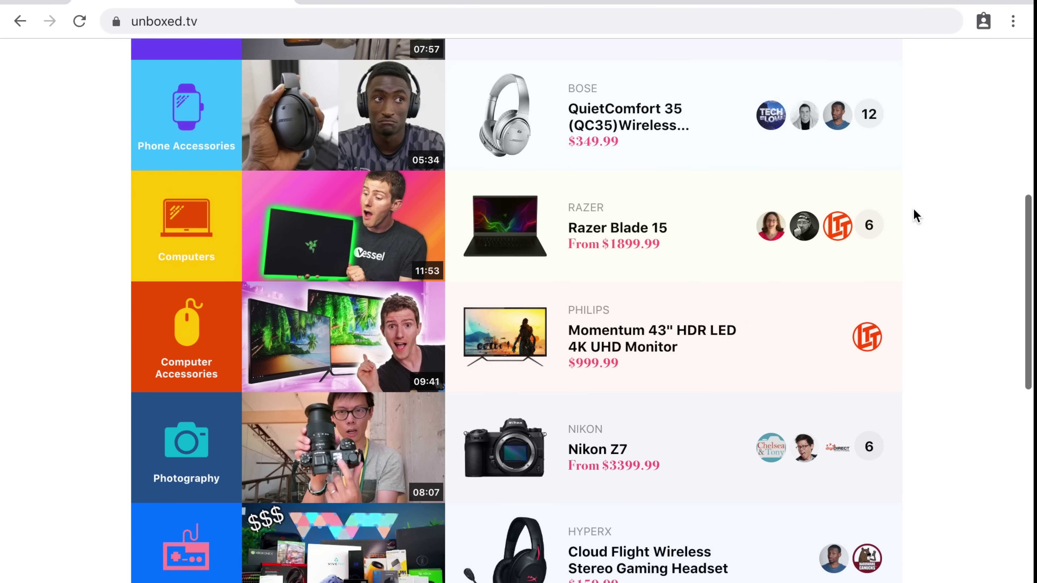
scroll(915, 216, down, 1)
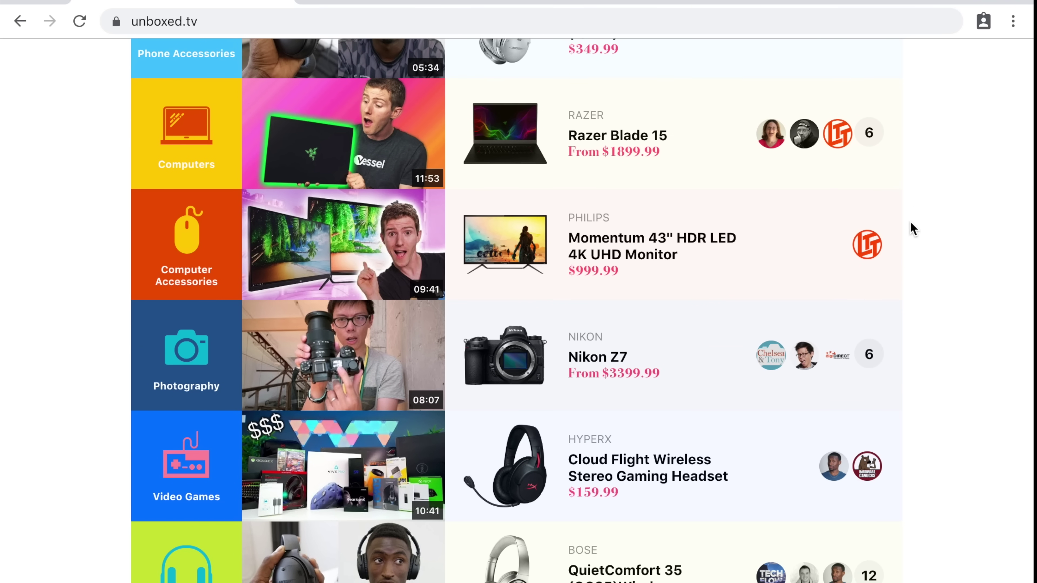
scroll(903, 347, down, 1)
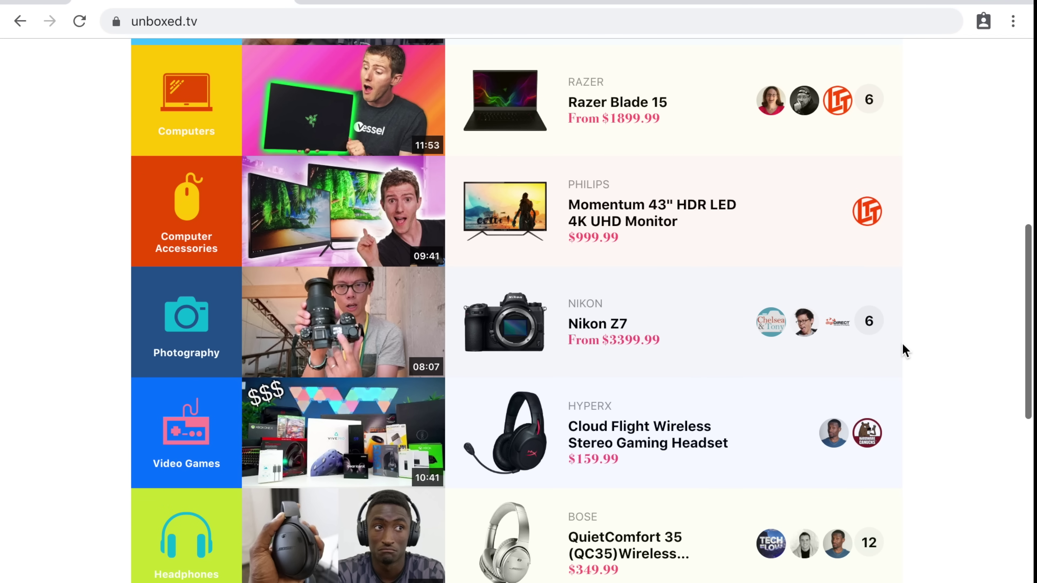
scroll(902, 346, down, 5)
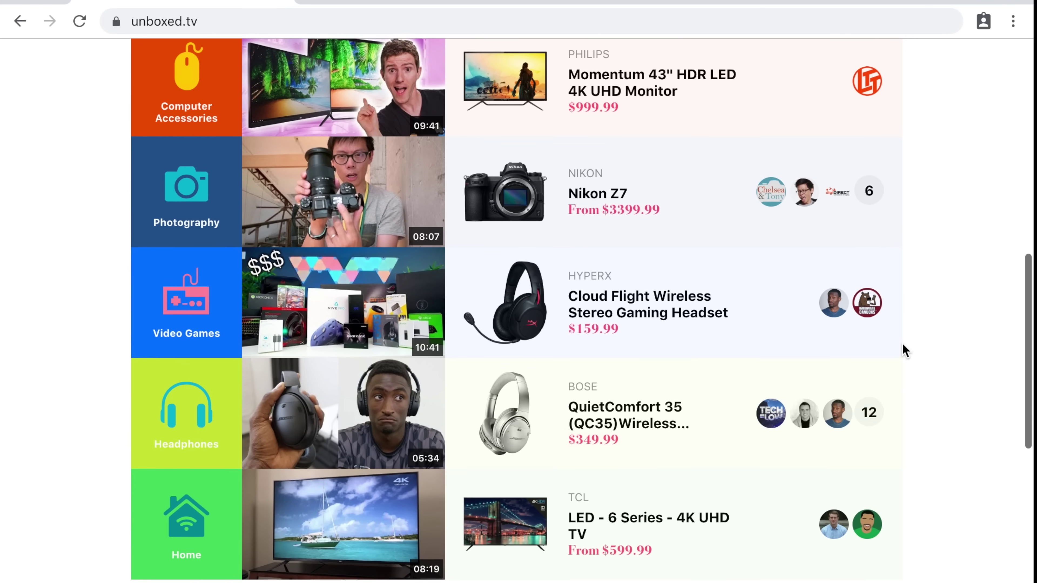
scroll(902, 344, down, 5)
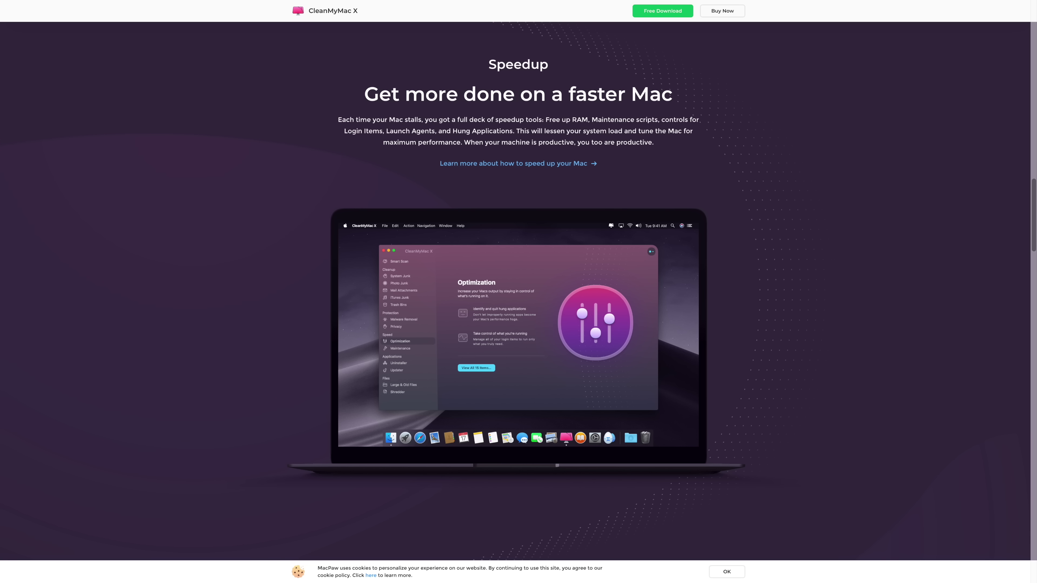
scroll(518, 291, down, 10)
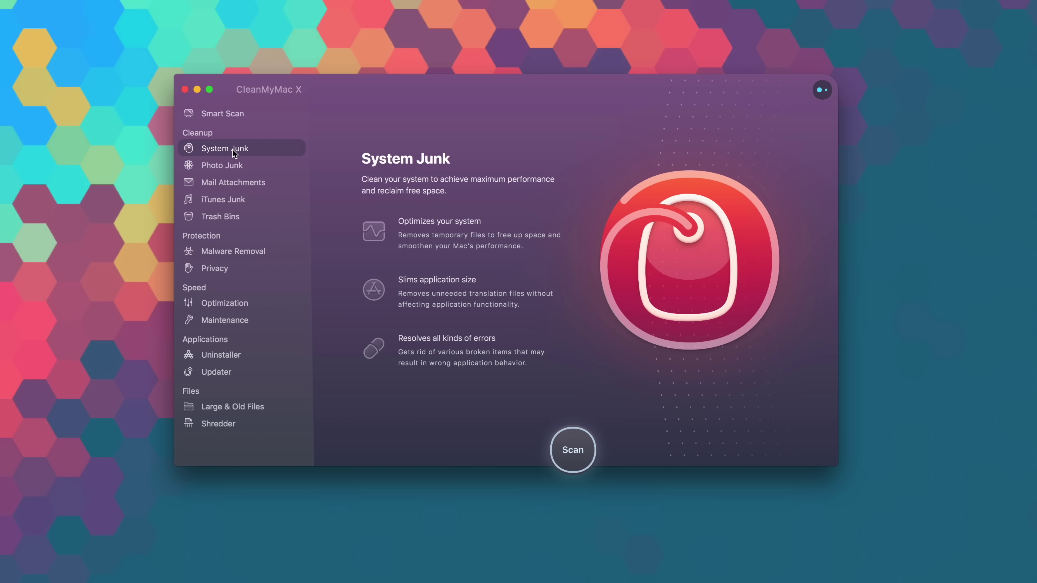
View the Photo Junk, Mail Attachments, iTunes Junk and Trash Bins modules, then return to Smart Scan.
click(234, 168)
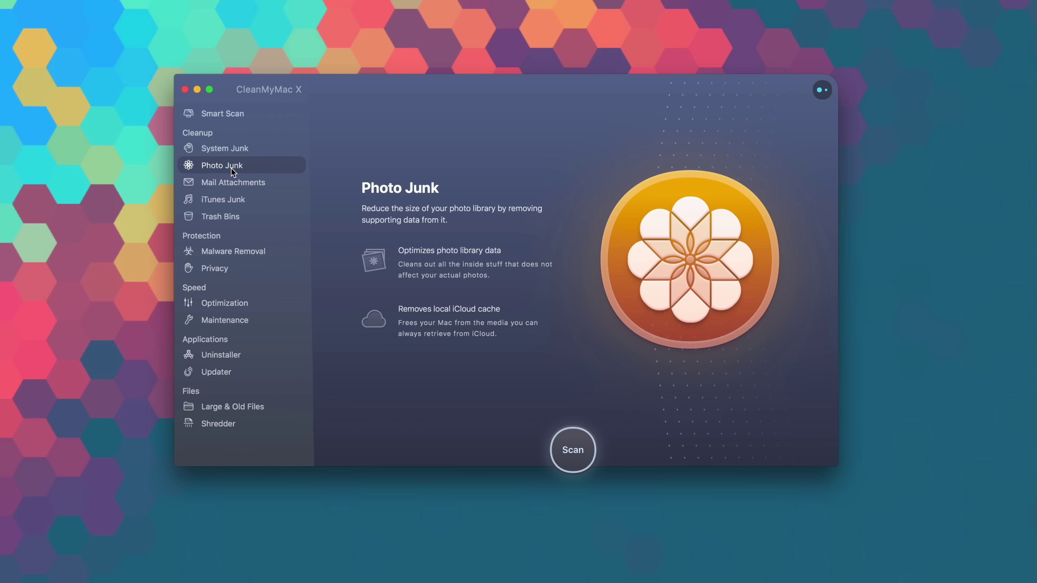
click(232, 182)
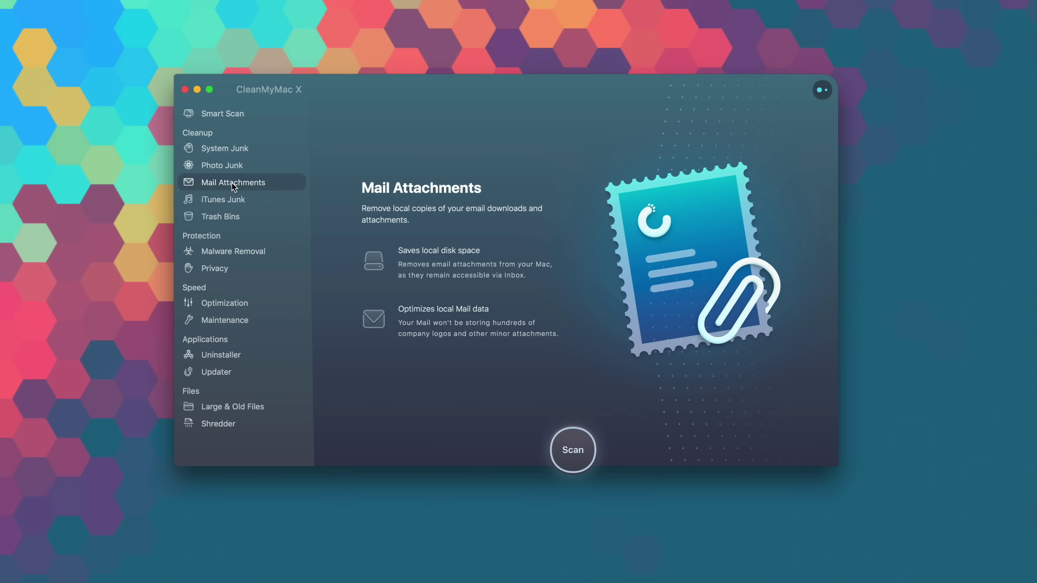
click(234, 202)
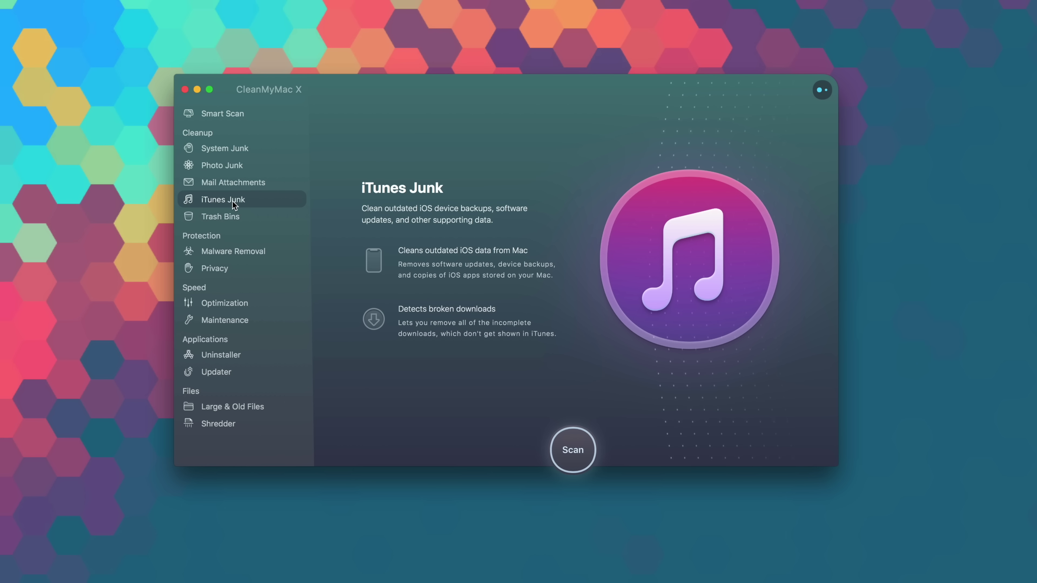
click(233, 220)
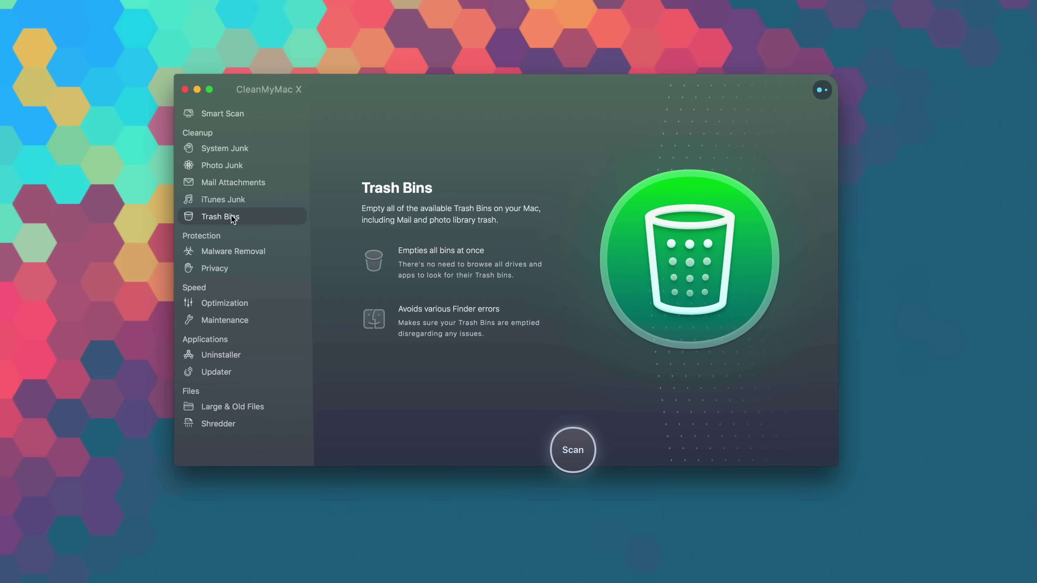
click(227, 115)
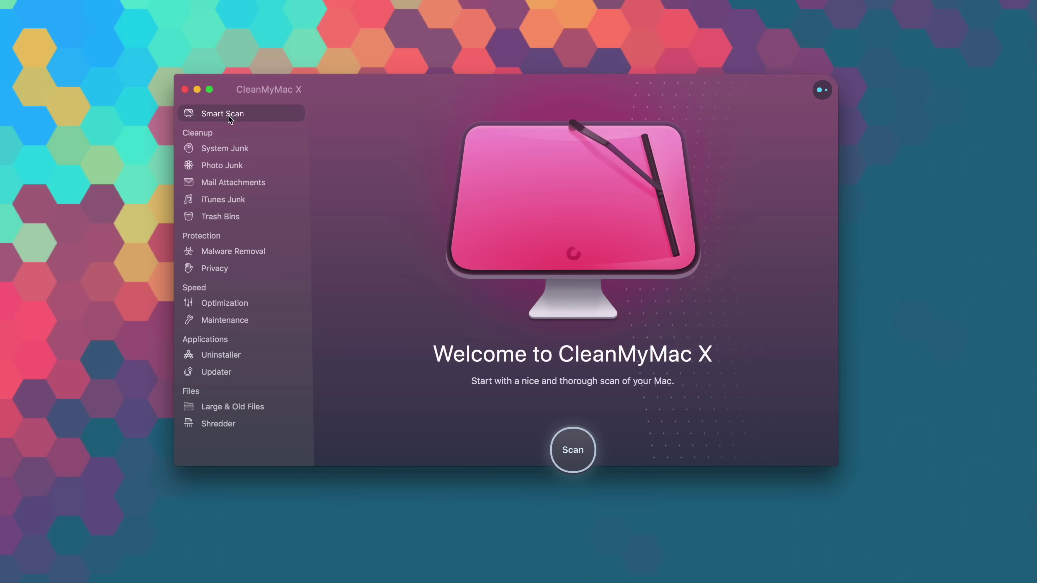
Run a Smart Scan and review its 8.48 GB of junk, no threats and 3 speed tasks.
click(562, 441)
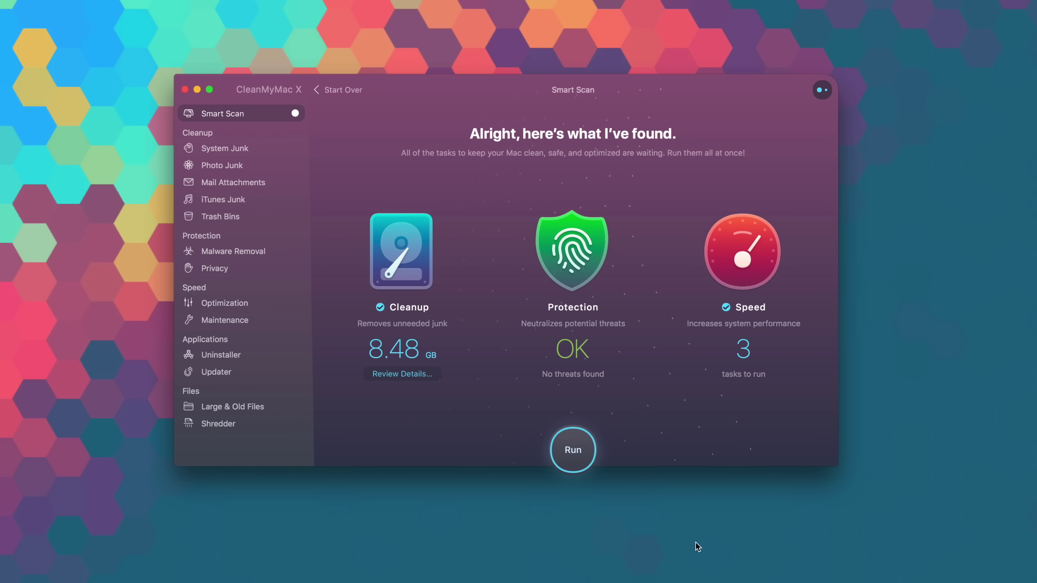
click(402, 374)
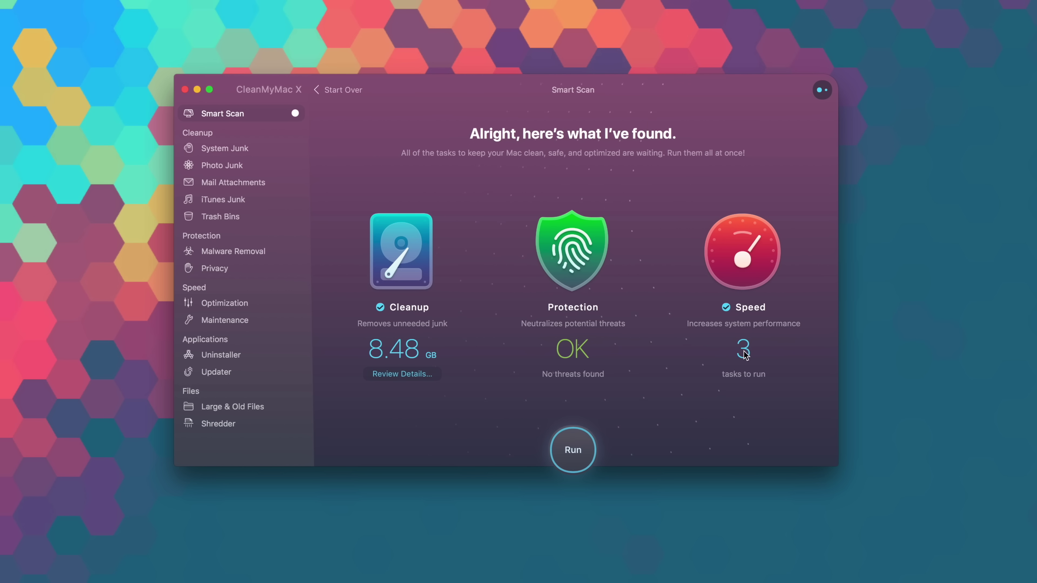
mouse_move(744, 354)
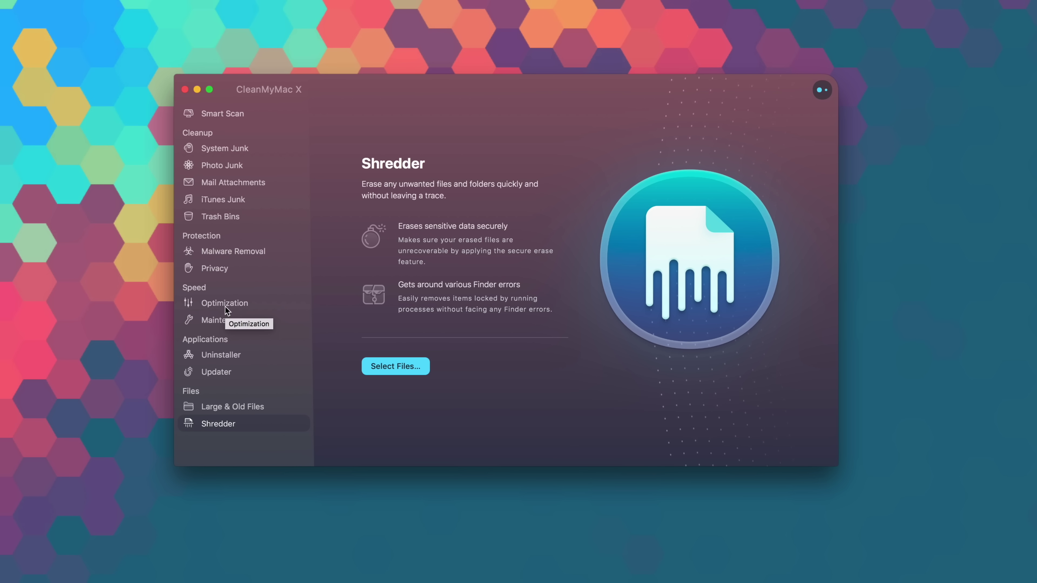
Browse all 31 Optimization items, then list all 14 Maintenance tasks.
click(226, 306)
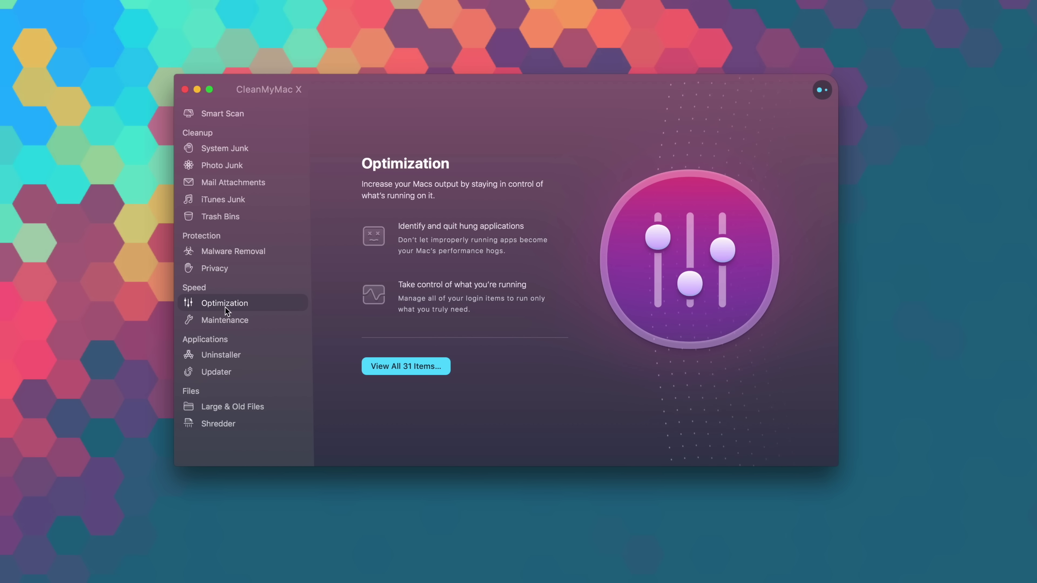
click(418, 366)
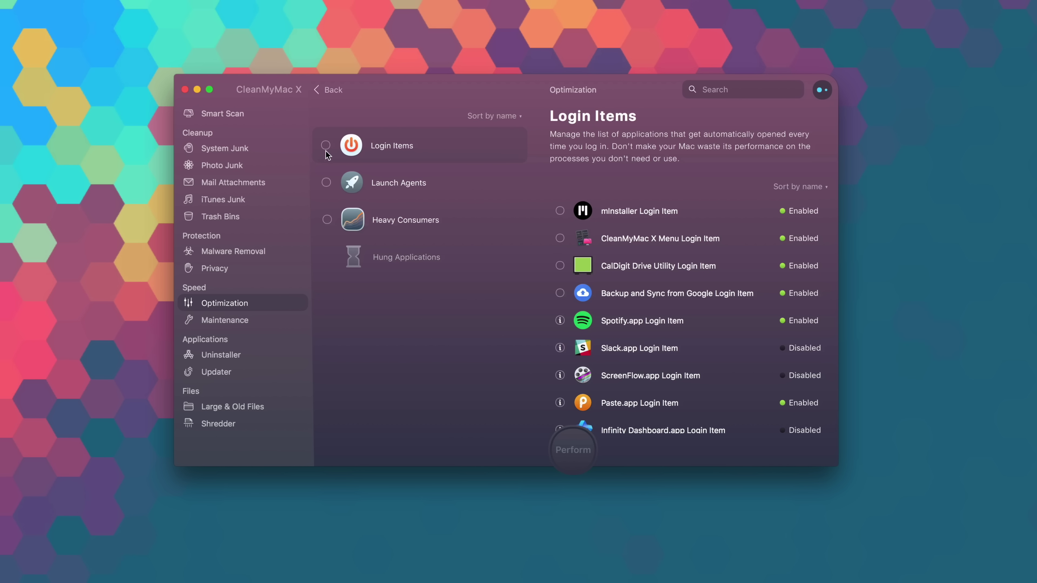
click(319, 94)
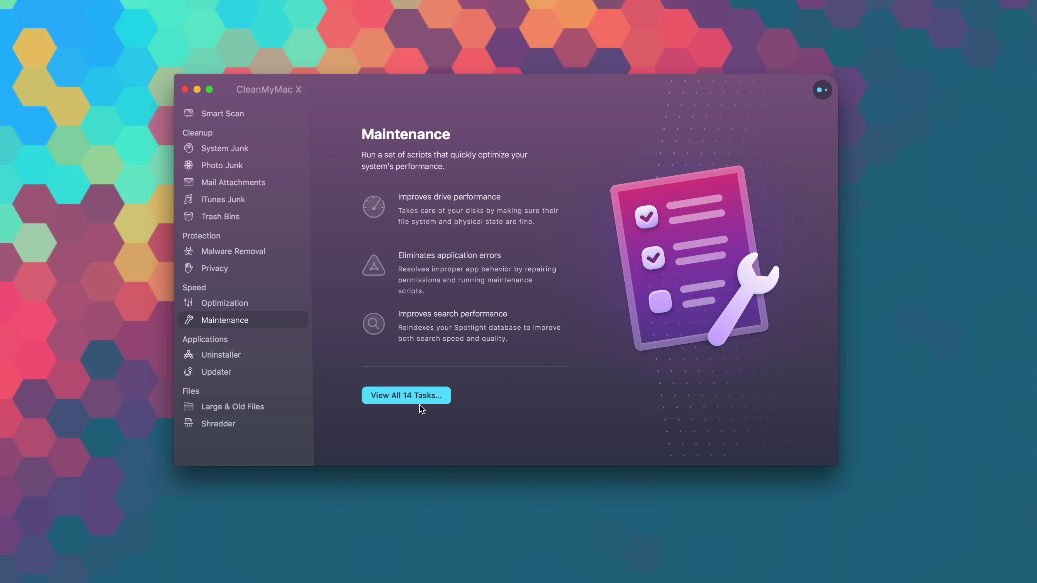
click(419, 398)
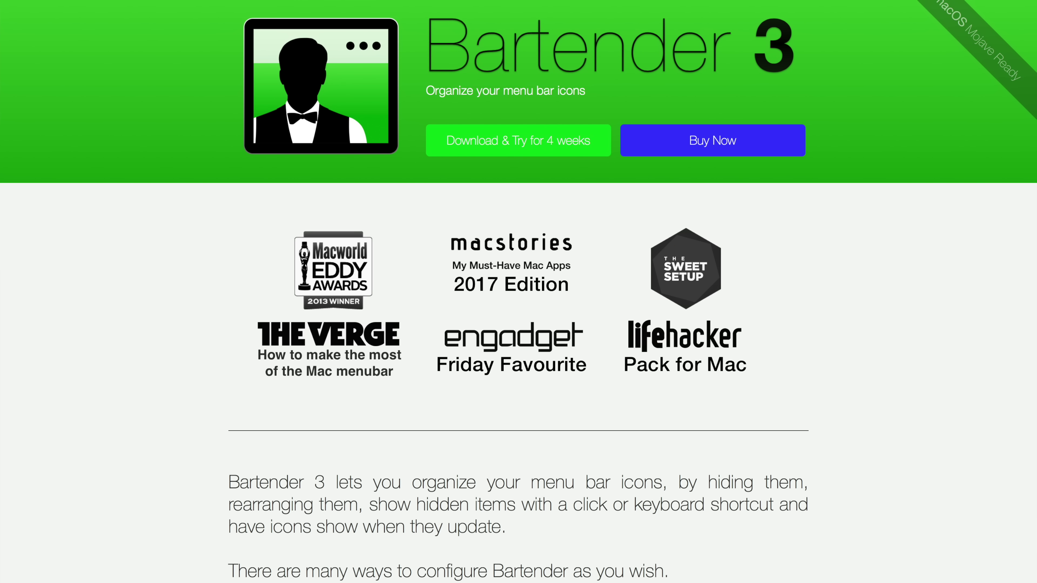
Scroll the Bartender 3 page through New! in Bartender 3 and Features down to the reviews.
scroll(247, 43, down, 15)
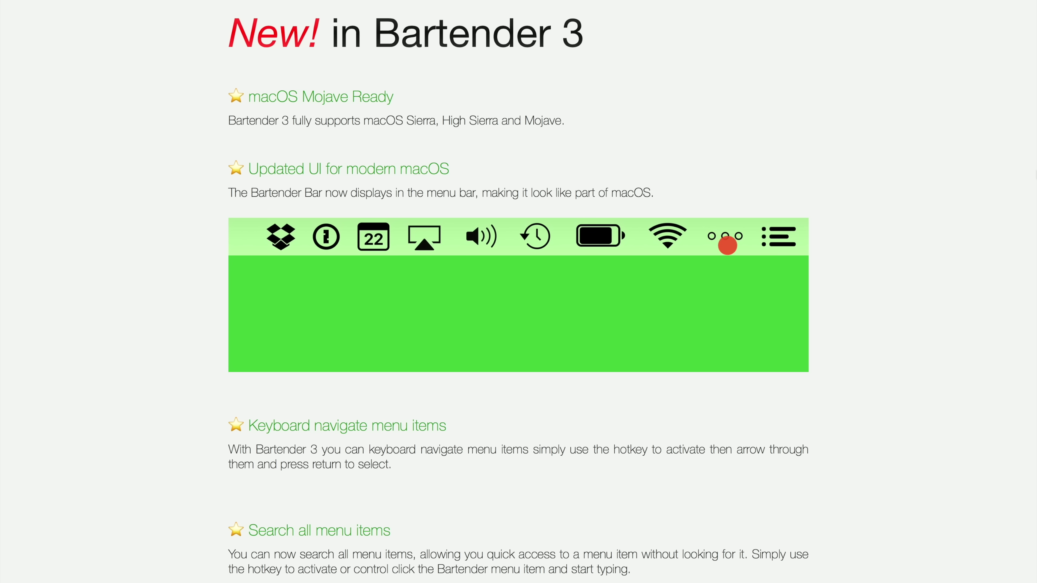
scroll(518, 291, down, 12)
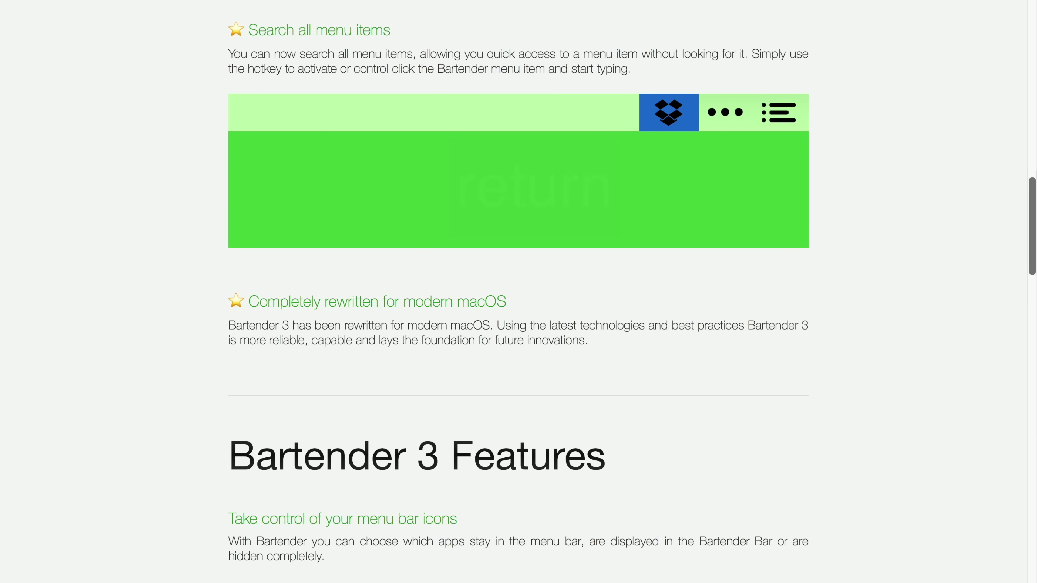
scroll(518, 291, down, 10)
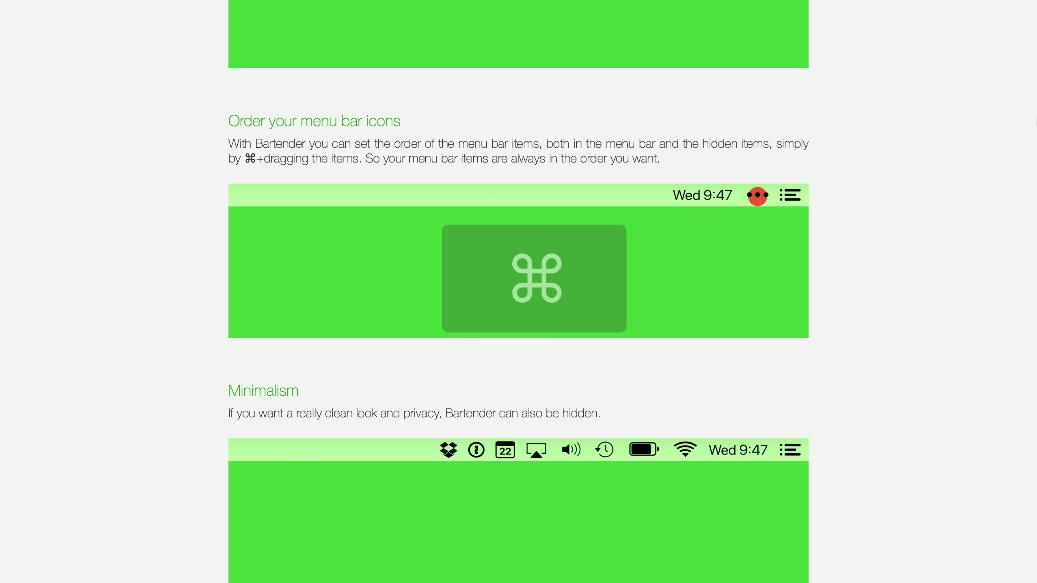
scroll(518, 292, down, 10)
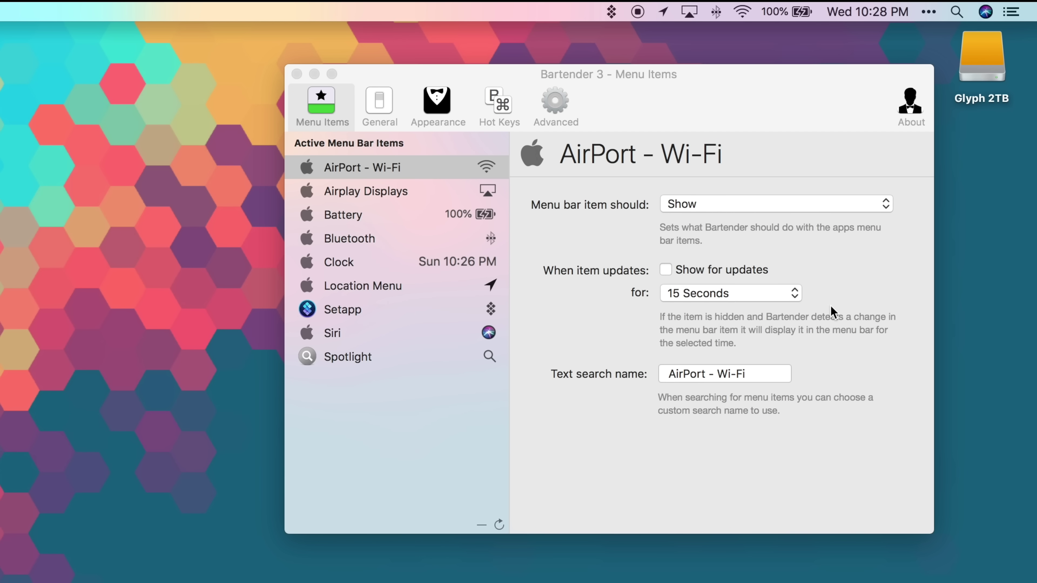
Set the Wi-Fi, Airplay Displays and Battery menu bar items to Hide in Bartender's Menu Items.
click(823, 212)
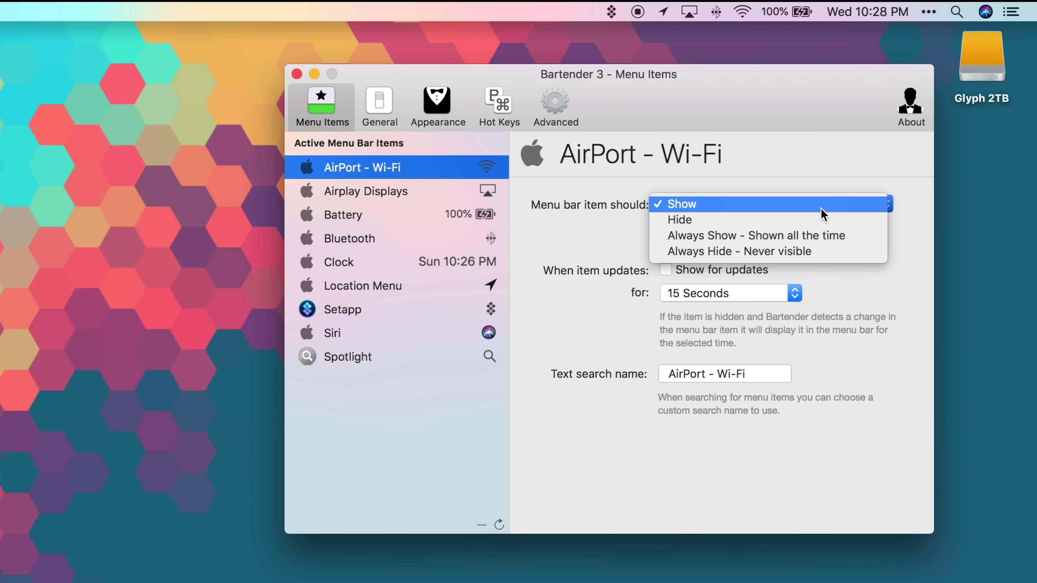
click(823, 221)
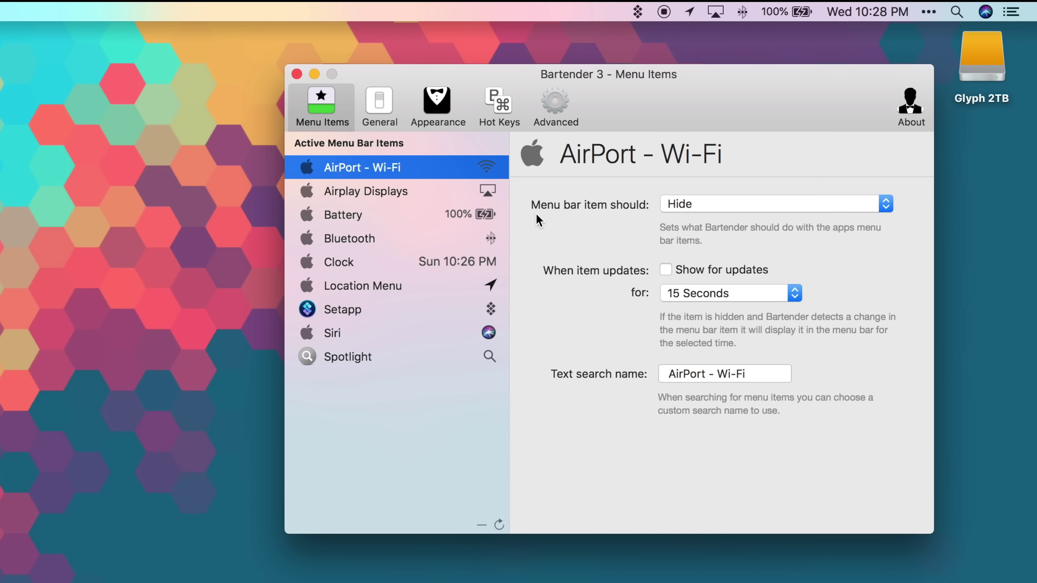
click(430, 192)
click(729, 208)
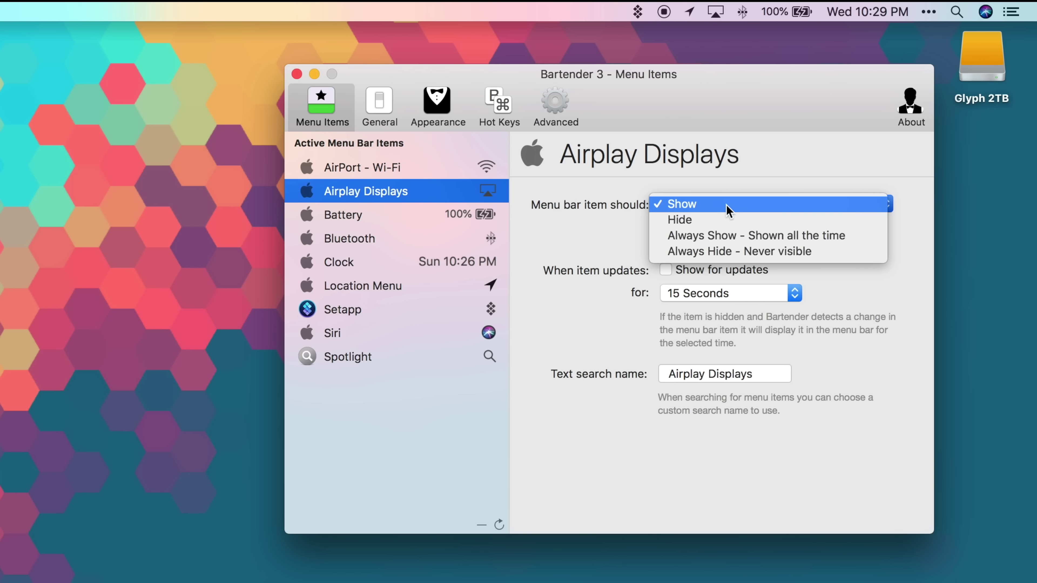
click(731, 220)
click(422, 219)
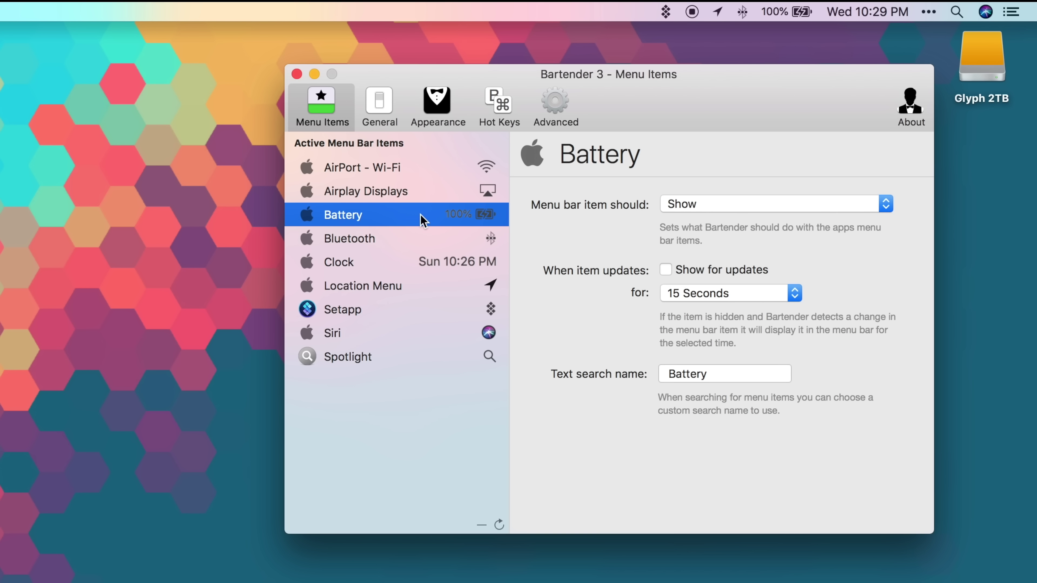
click(706, 212)
click(710, 219)
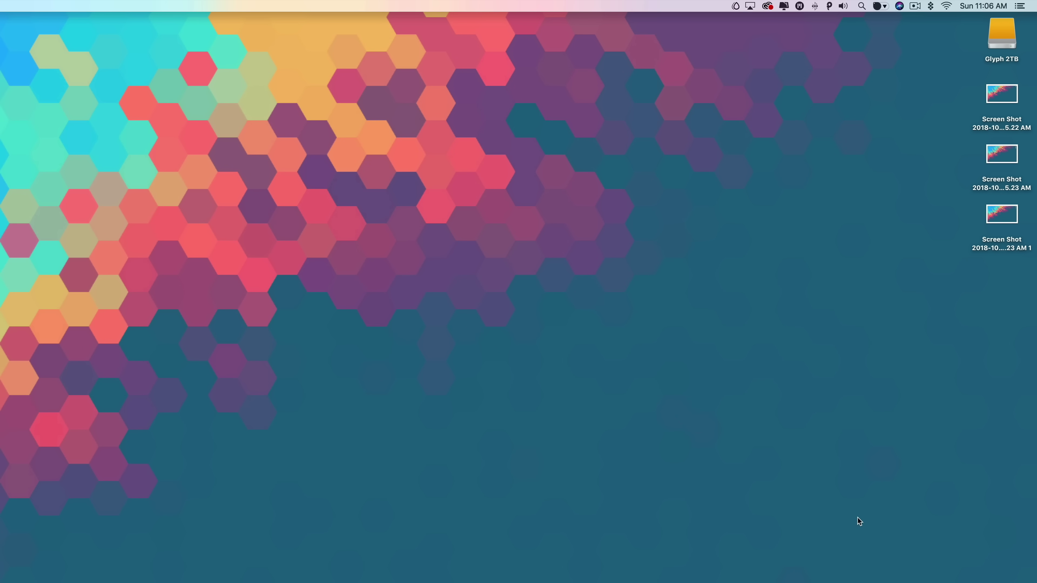
Open Dropshare's upload history to confirm the new screenshot has uploaded.
click(735, 6)
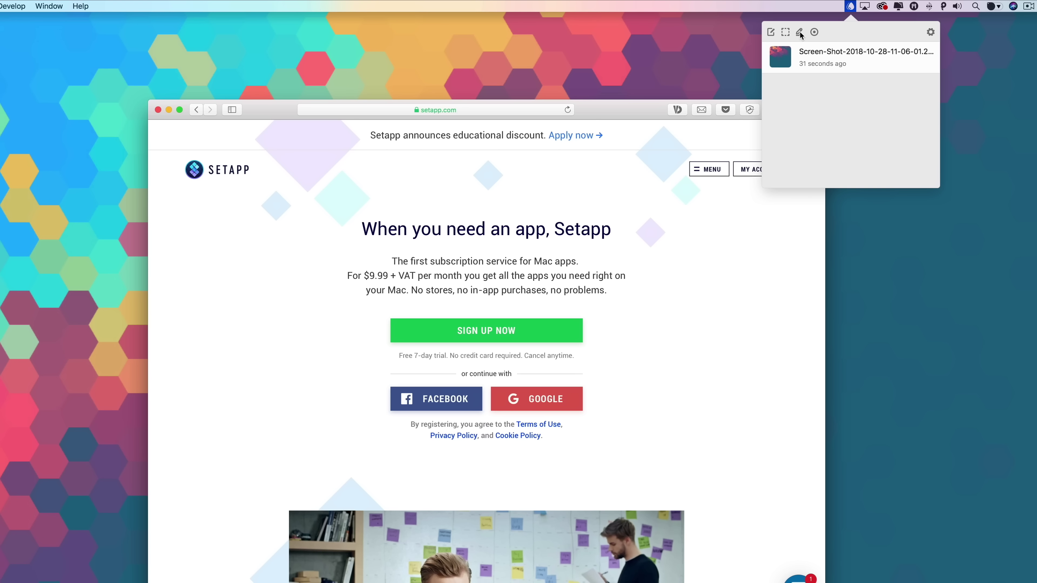
Capture the Setapp headline and subtitle, outline them in a red box, and upload the screenshot.
click(799, 33)
drag(376, 255, 643, 317)
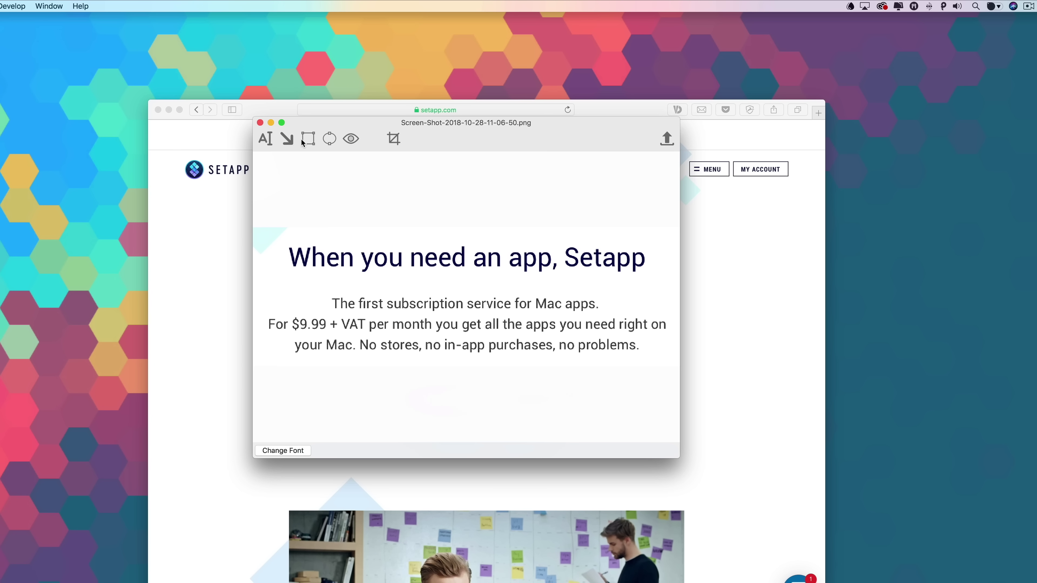
click(308, 141)
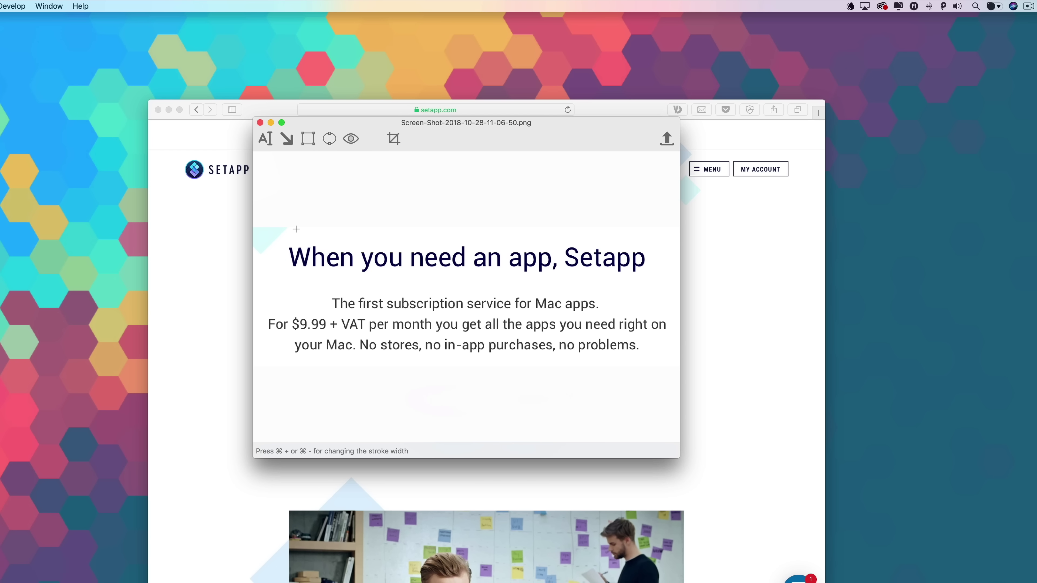
mouse_move(283, 237)
mouse_down()
mouse_move(317, 325)
mouse_move(667, 362)
mouse_up()
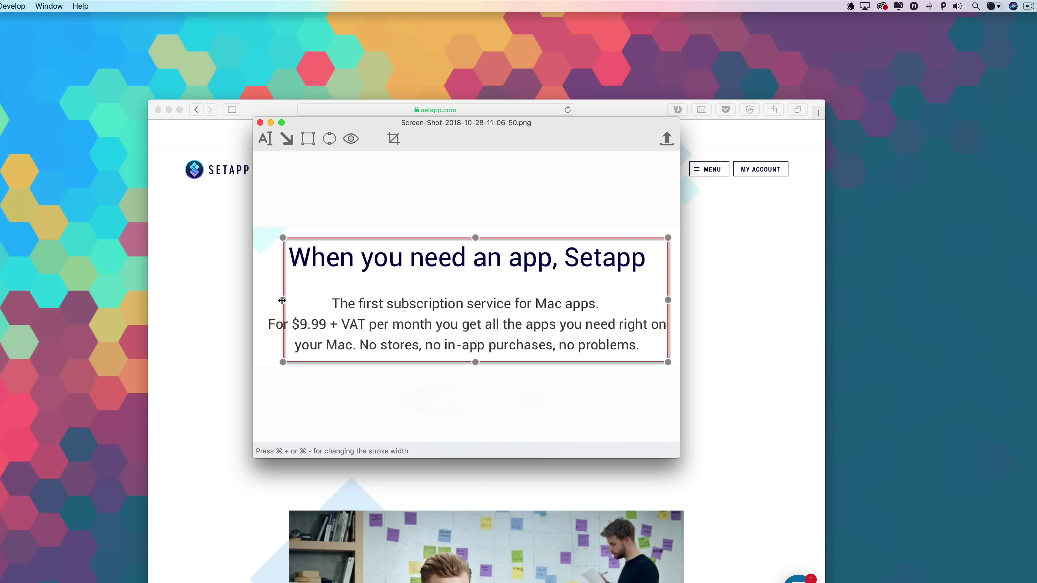
drag(282, 301, 263, 301)
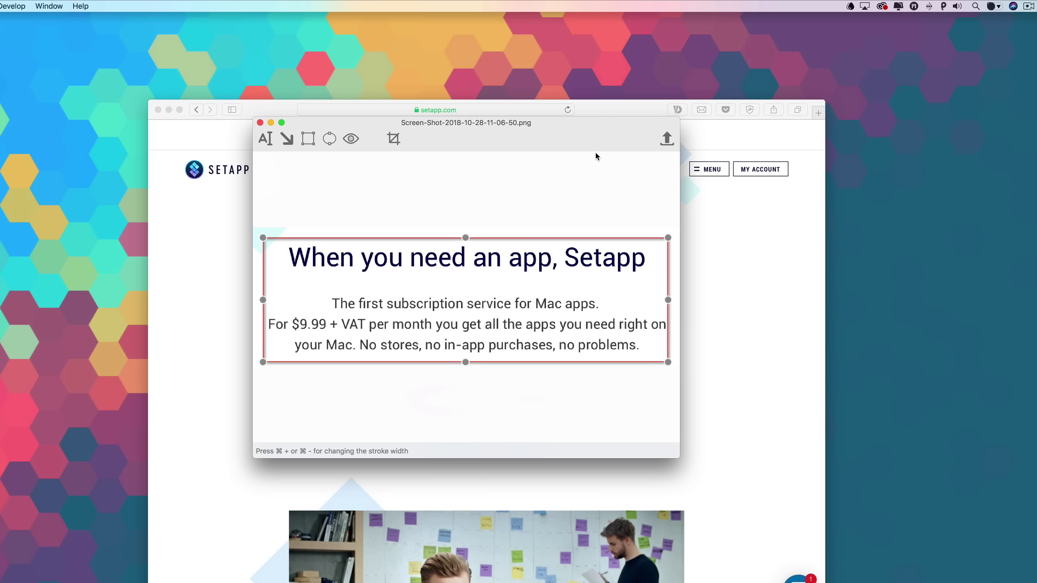
click(393, 139)
click(667, 139)
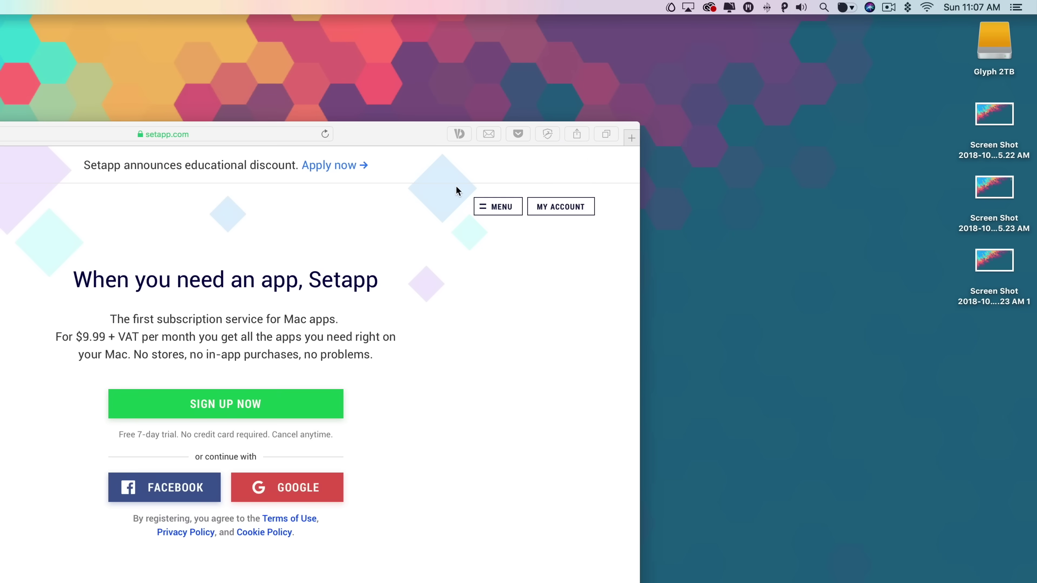
click(670, 8)
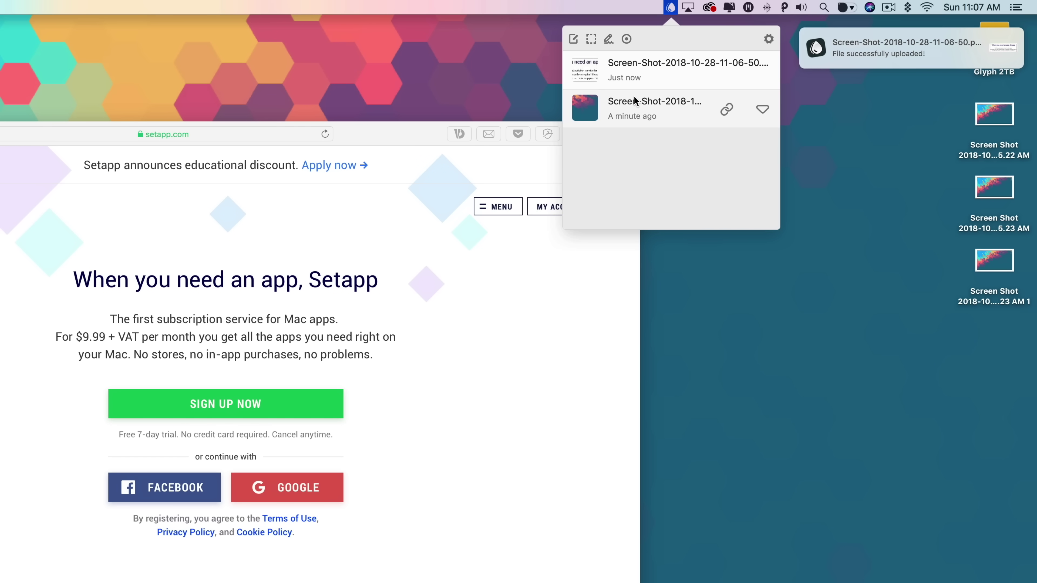
Start a Dropshare screen recording, cancel it, and reopen the upload history.
click(627, 39)
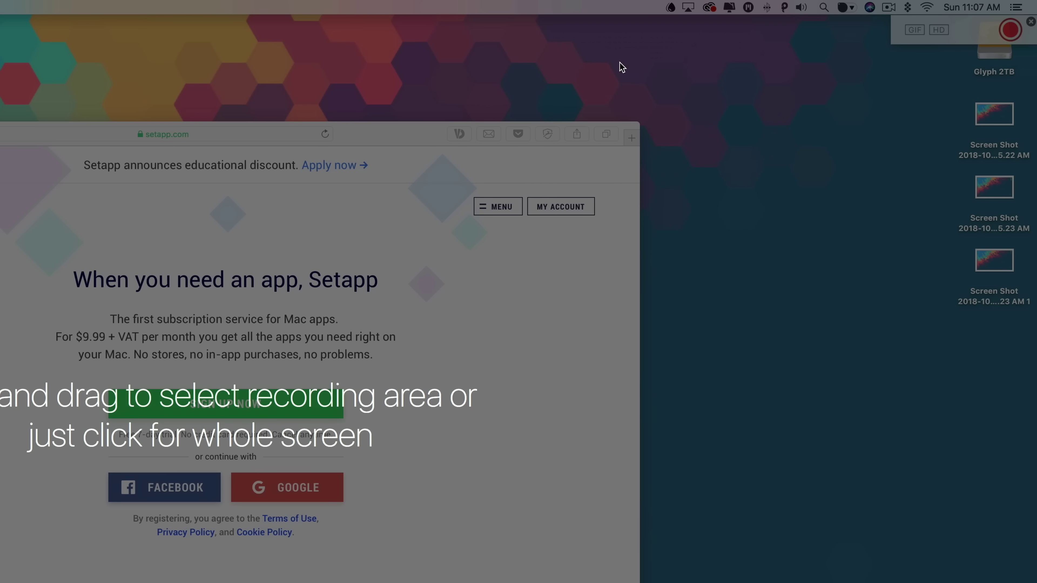
click(1030, 22)
click(671, 8)
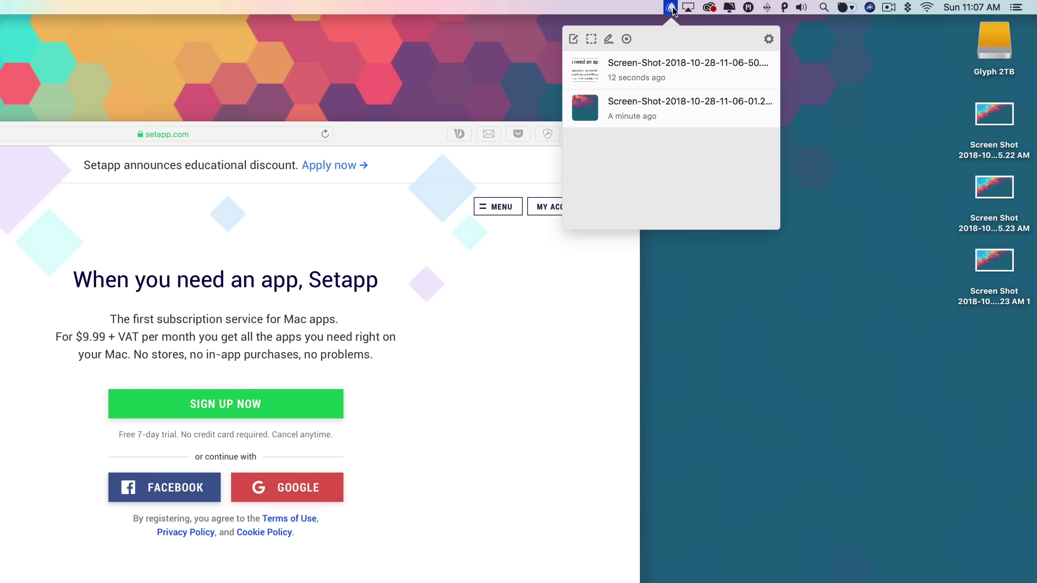
click(574, 39)
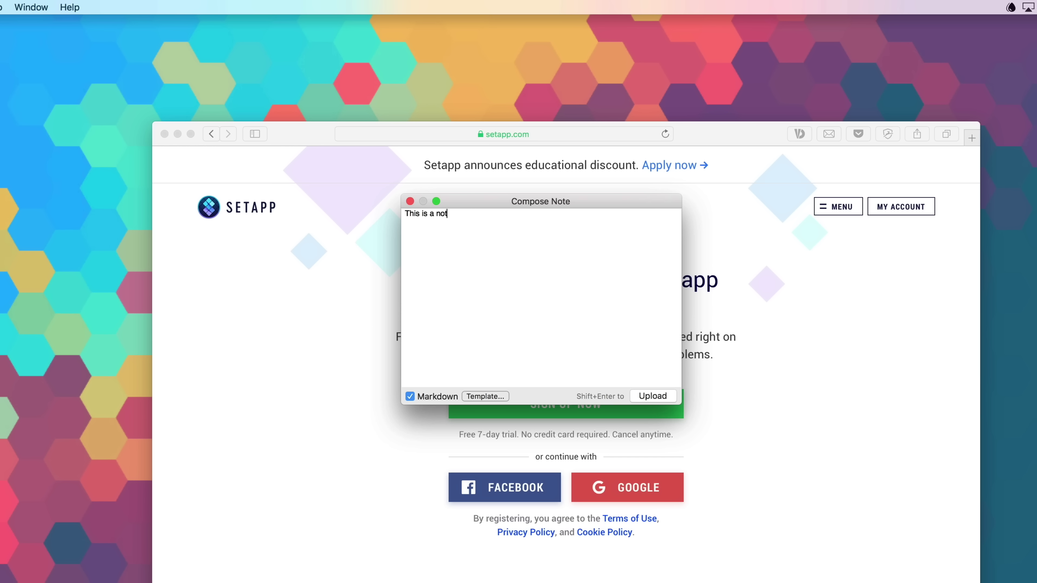
Finish the Google Drive folder note, upload it as HTML, and confirm it in the history.
text(e that will be automatically uploaded to my Google Drive Folder)
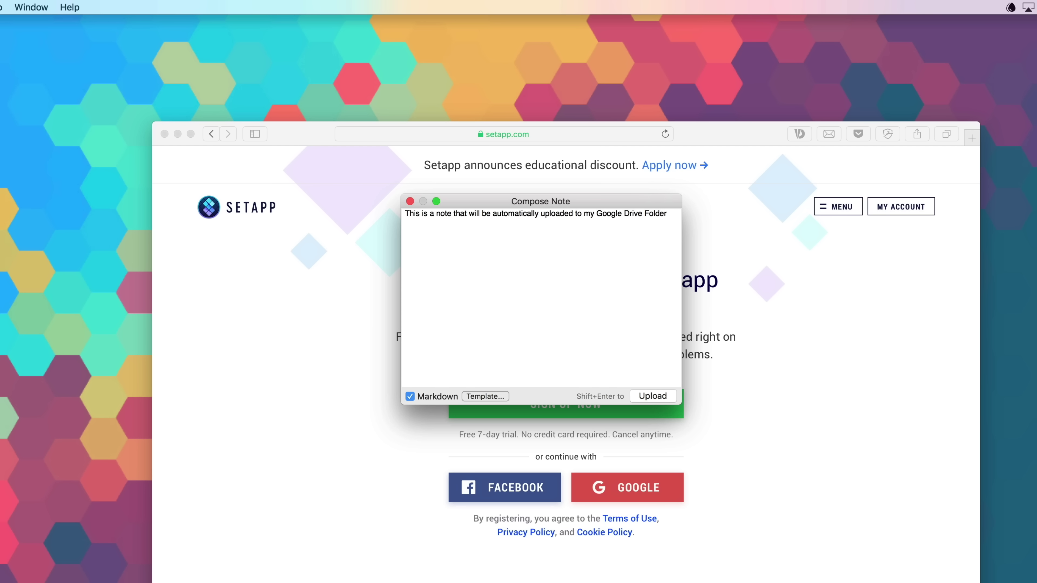
click(672, 396)
click(1011, 7)
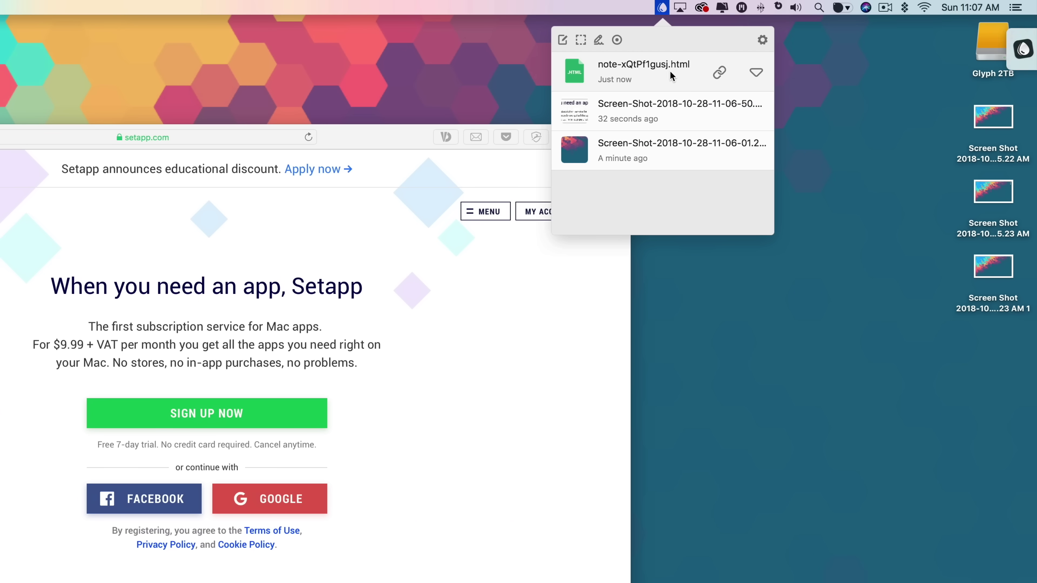
Close the upload history and hide the browser to reveal the desktop.
click(809, 97)
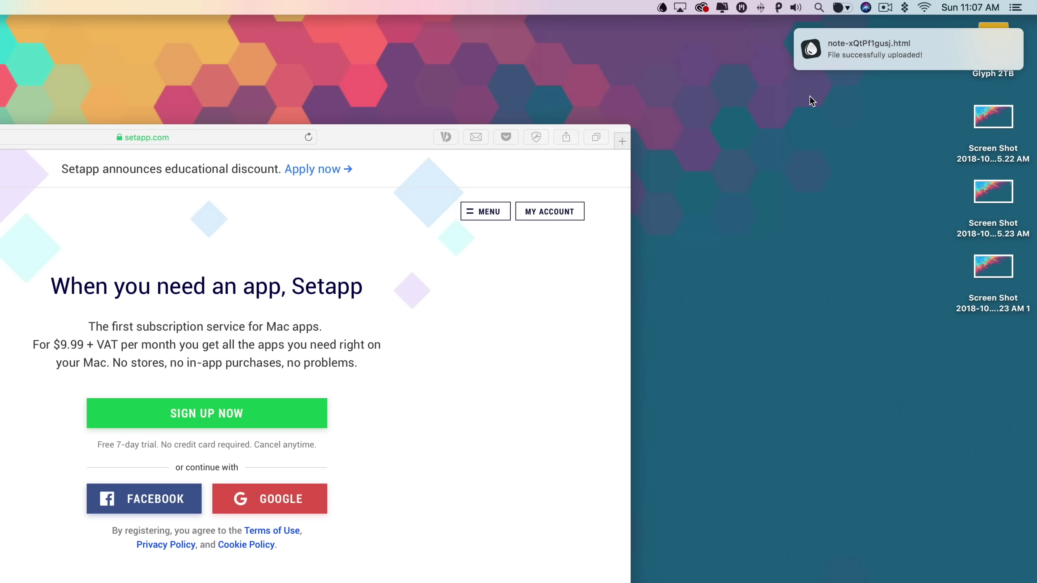
click(399, 144)
key(super+h)
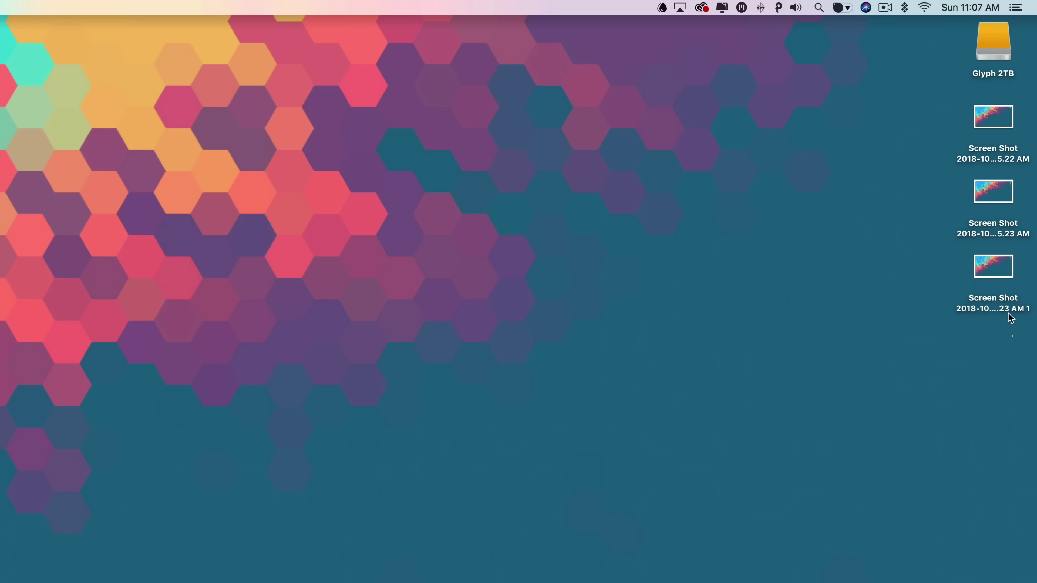
Select the three Screen Shot files on the desktop and drop them onto Dropshare for upload.
drag(1008, 313, 985, 221)
click(908, 308)
drag(1008, 347, 970, 121)
drag(993, 192, 662, 7)
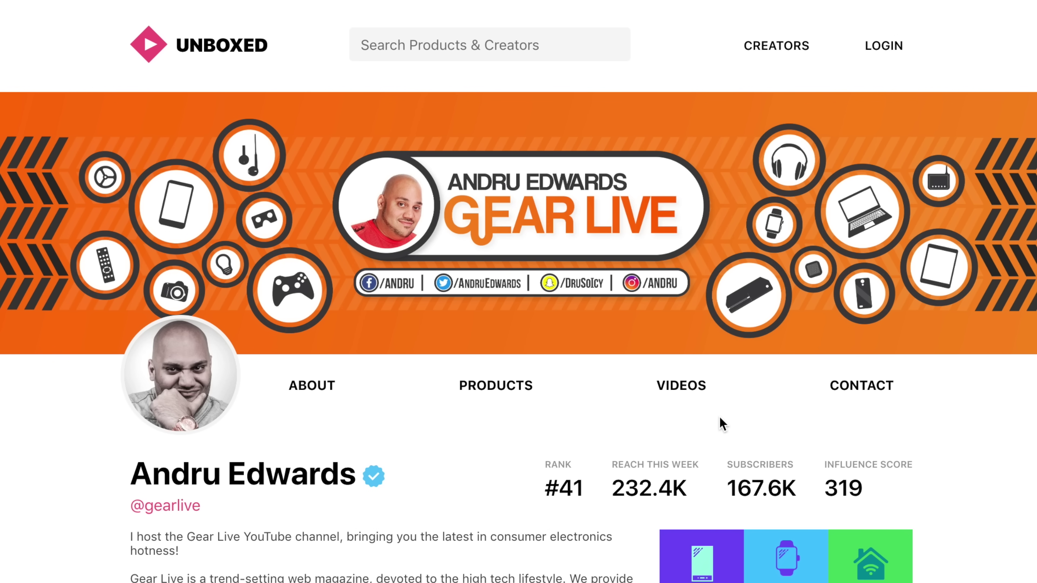
Scroll through the creator's About, Products and Videos sections, then advance the video carousel.
scroll(721, 424, down, 5)
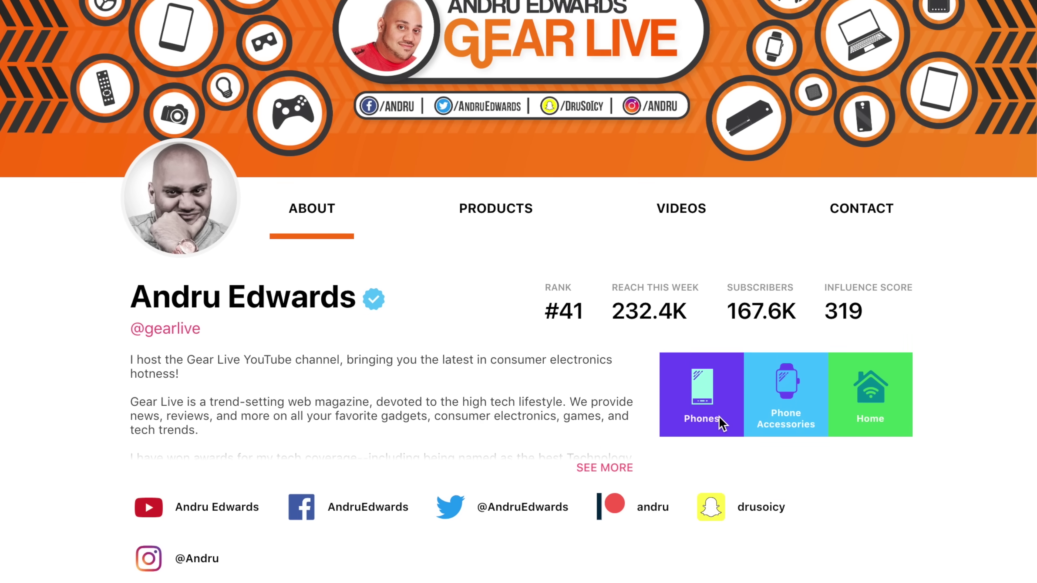
scroll(719, 417, down, 3)
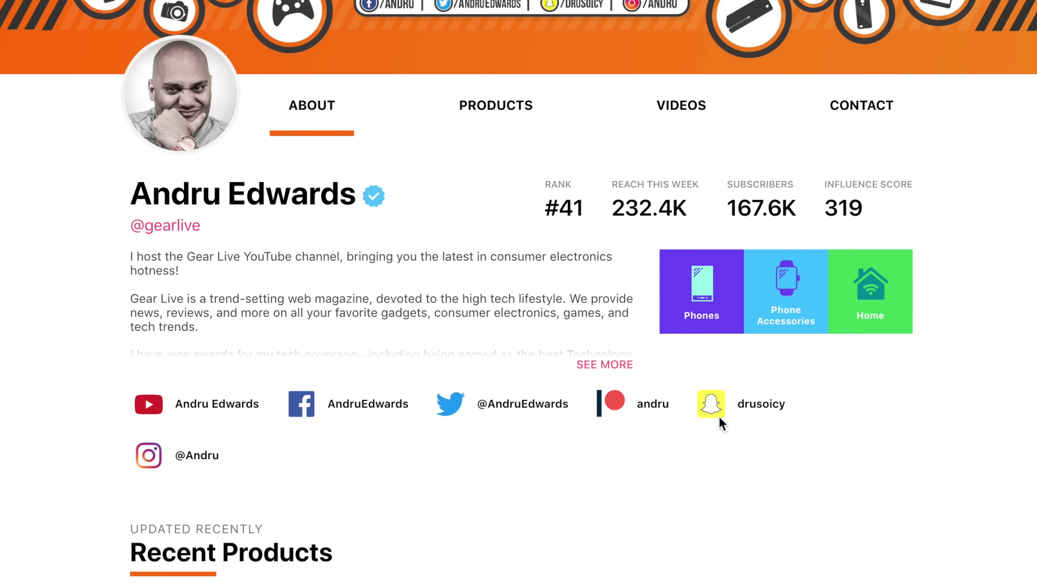
scroll(719, 418, down, 5)
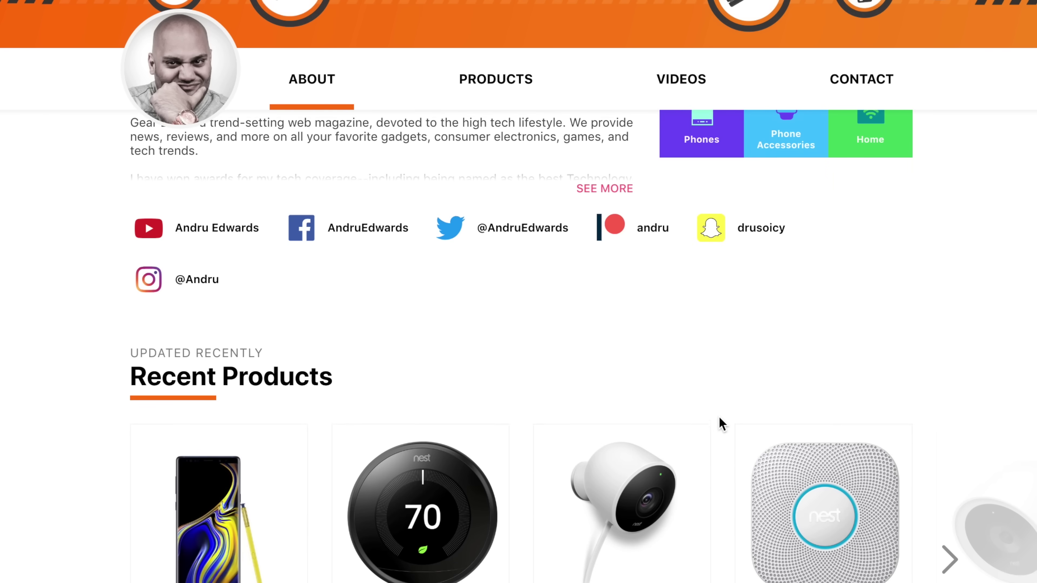
scroll(717, 423, down, 3)
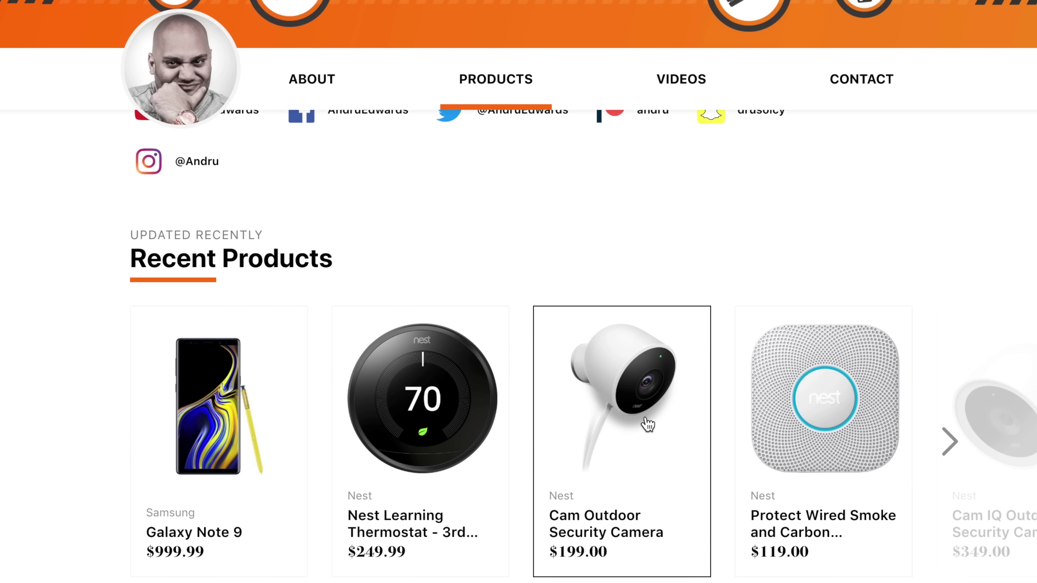
scroll(780, 446, down, 8)
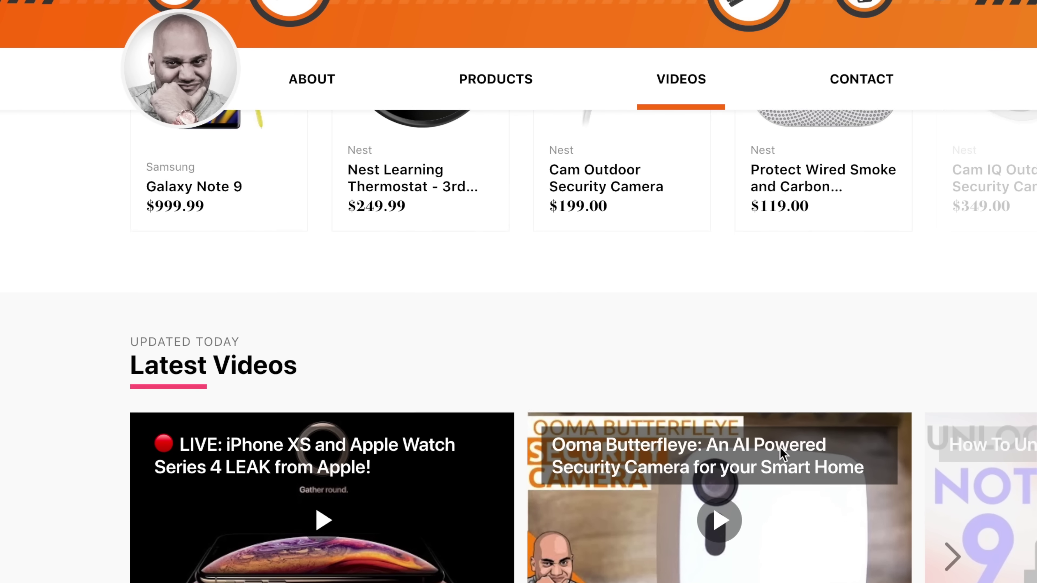
scroll(780, 449, down, 2)
click(953, 499)
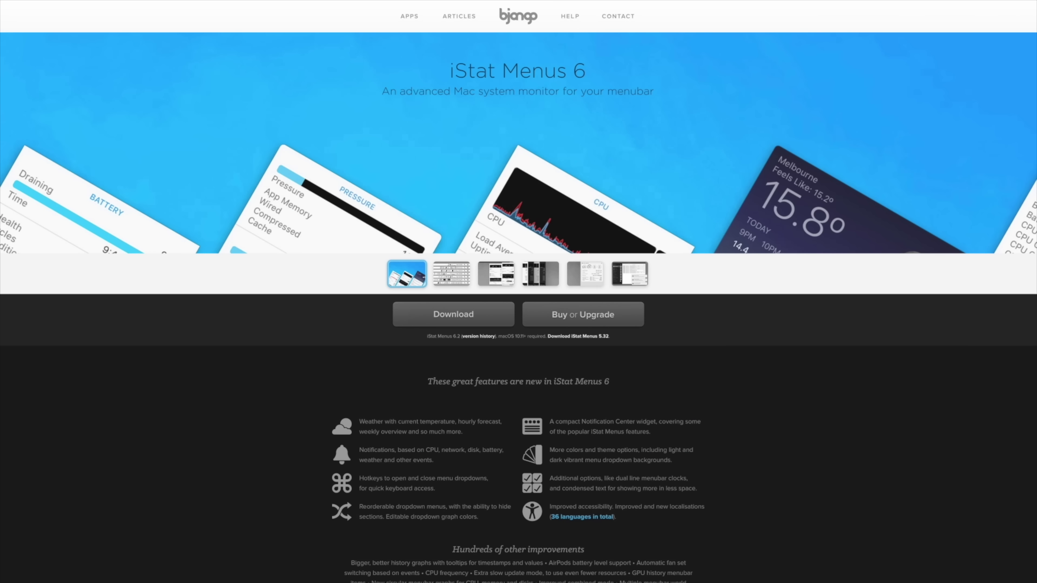
Scroll the iStat Menus 6 page down to its Weather and Notifications features.
scroll(518, 306, down, 15)
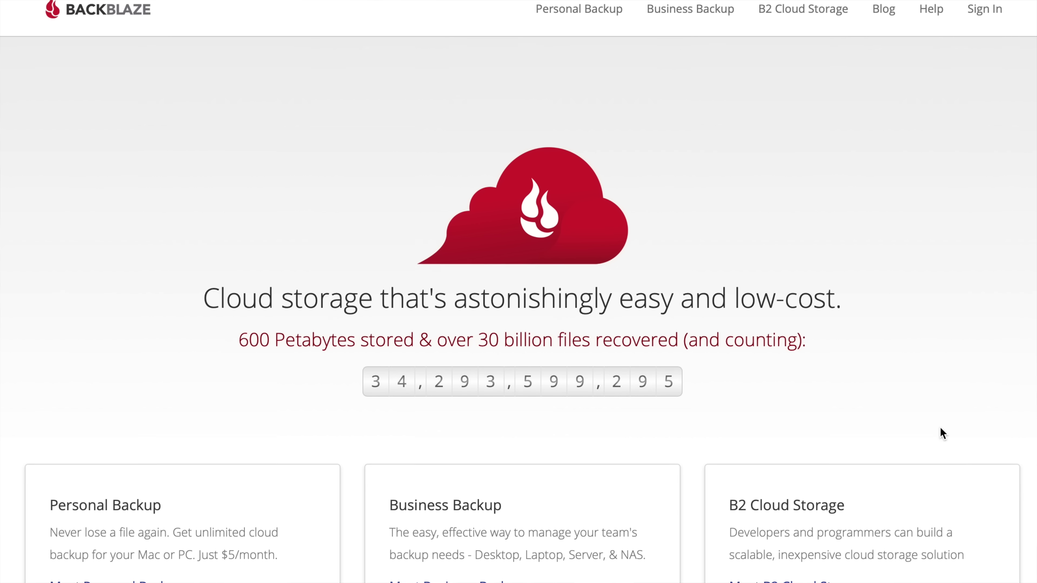
Scroll the Backblaze homepage past the counter to the Personal, Business and B2 plan cards.
scroll(940, 429, down, 5)
scroll(940, 427, down, 3)
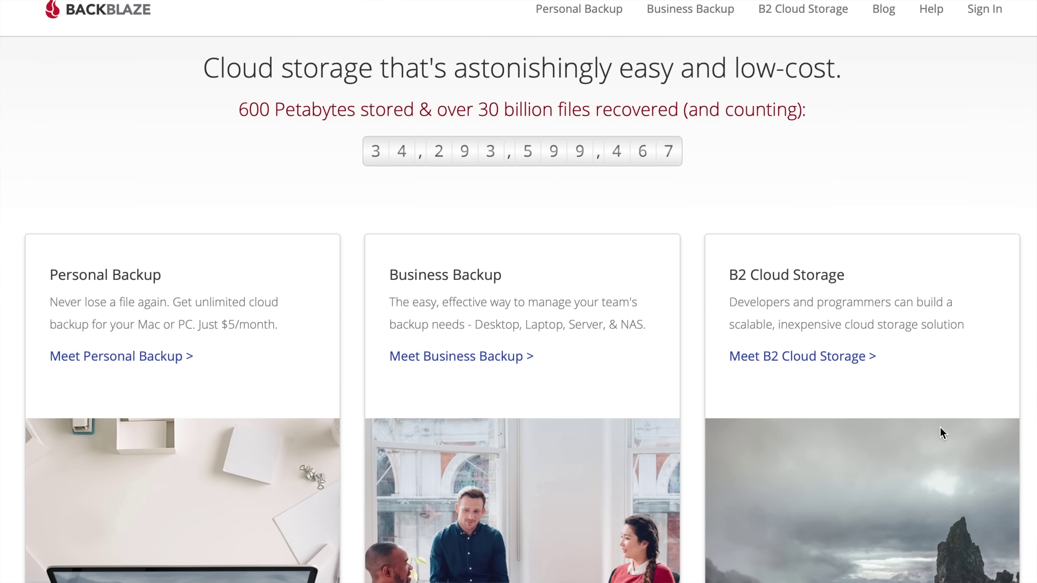
scroll(939, 429, down, 10)
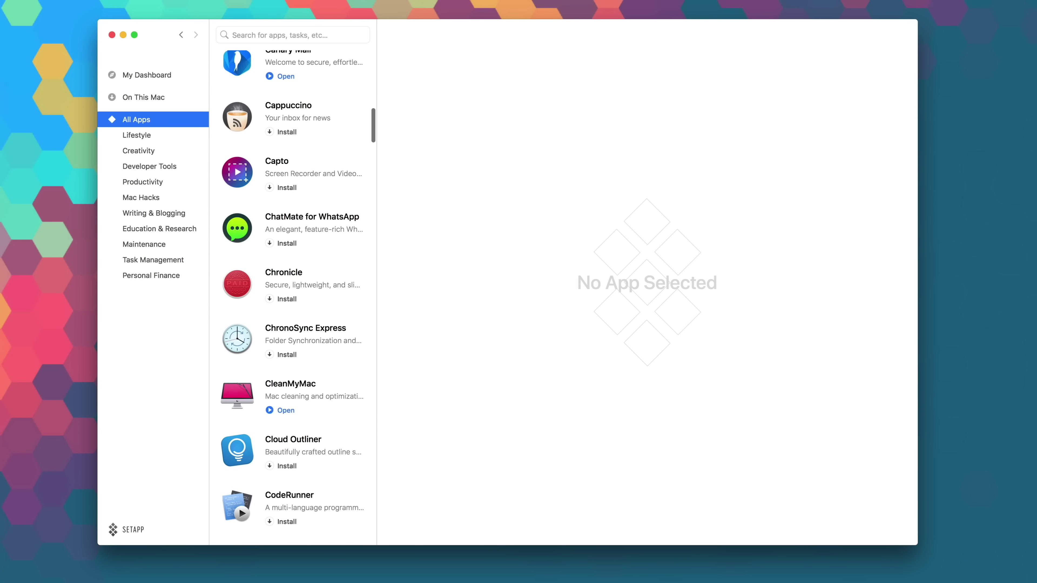
scroll(292, 286, down, 10)
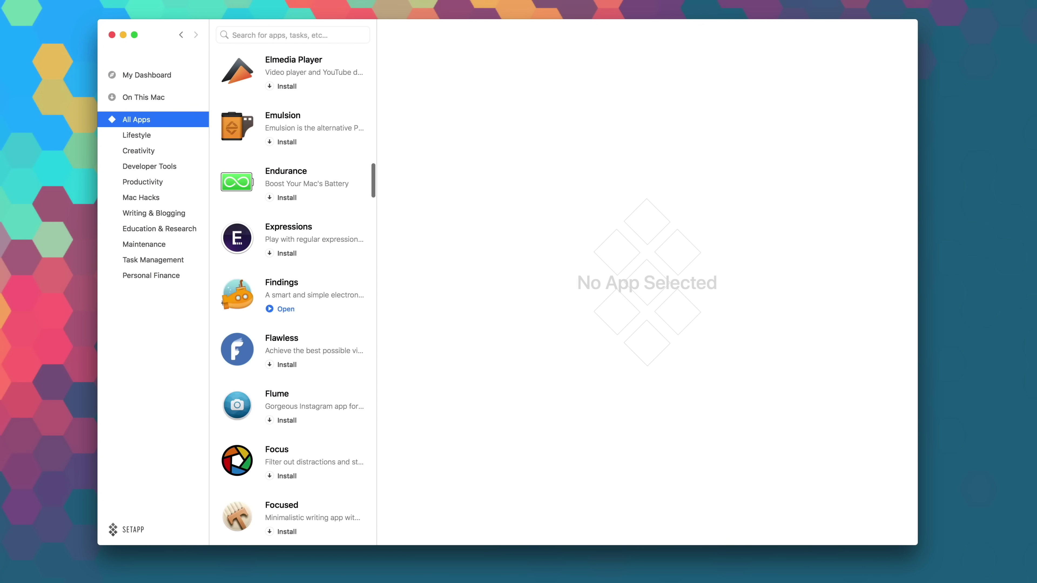
Open the Findings lab notebook's details and browse its page and screenshot carousel.
click(292, 177)
scroll(645, 327, down, 5)
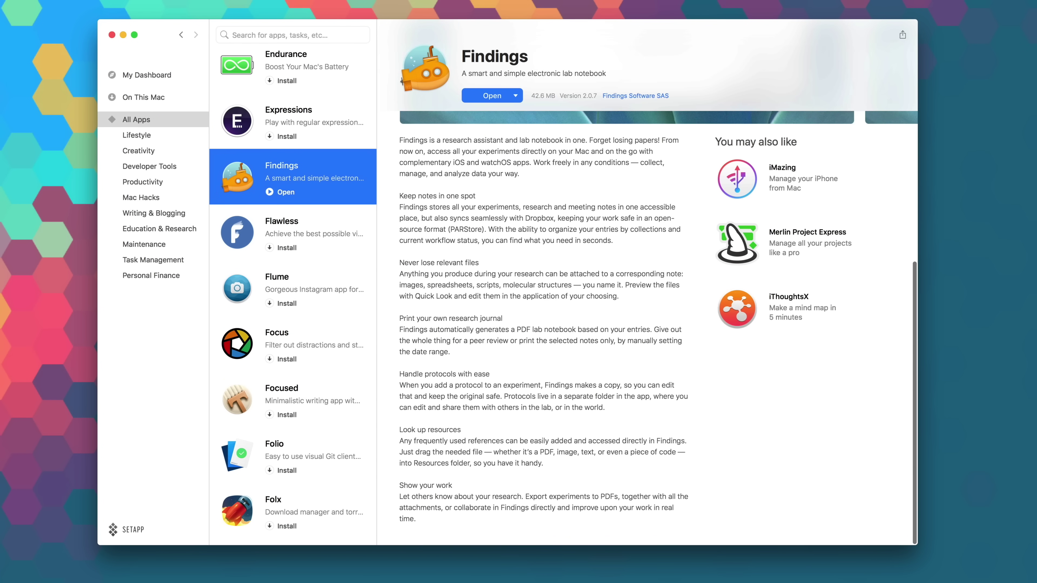
scroll(646, 327, up, 10)
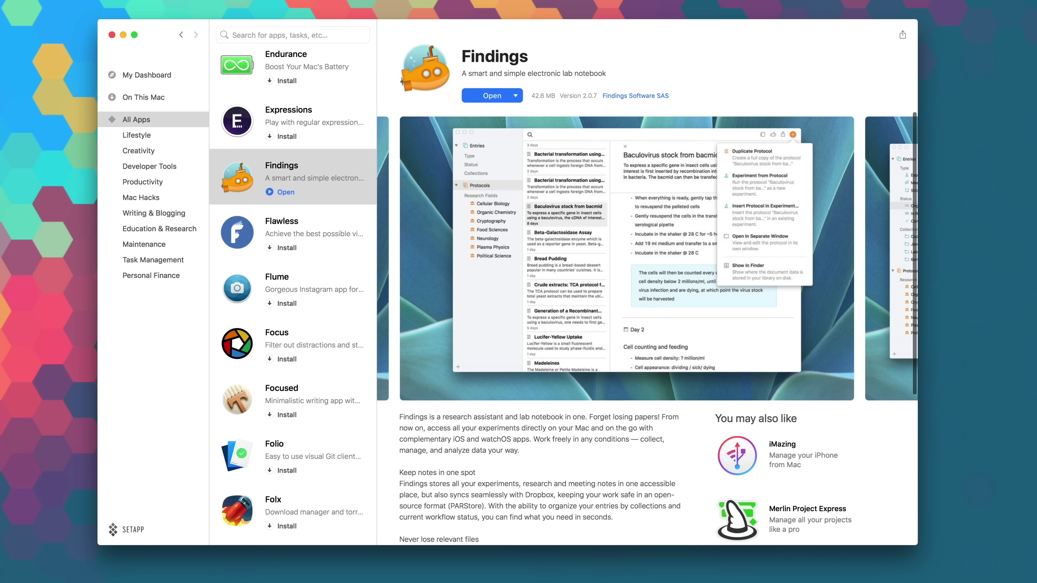
scroll(647, 258, right, 10)
scroll(293, 298, down, 15)
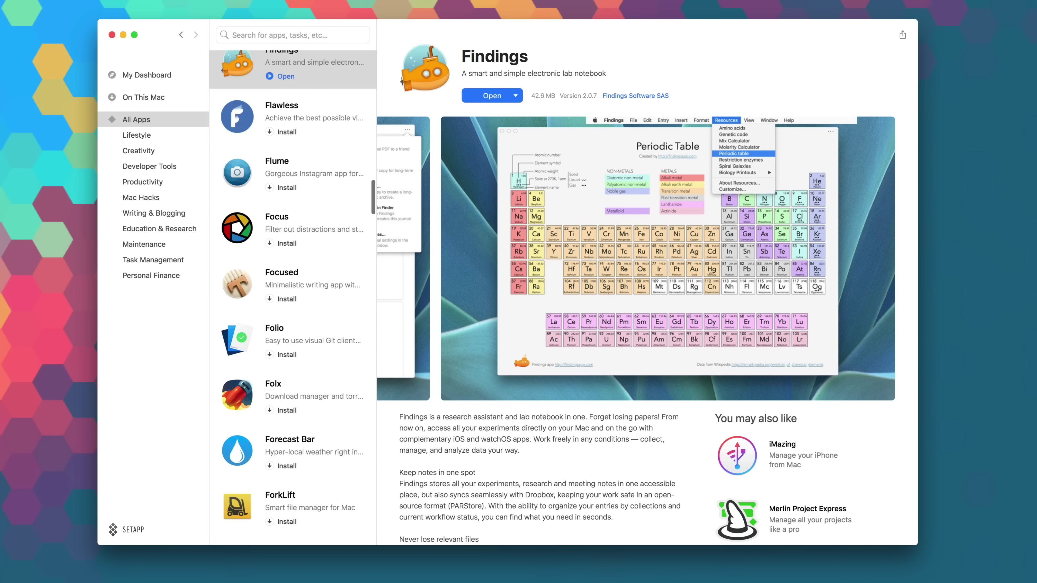